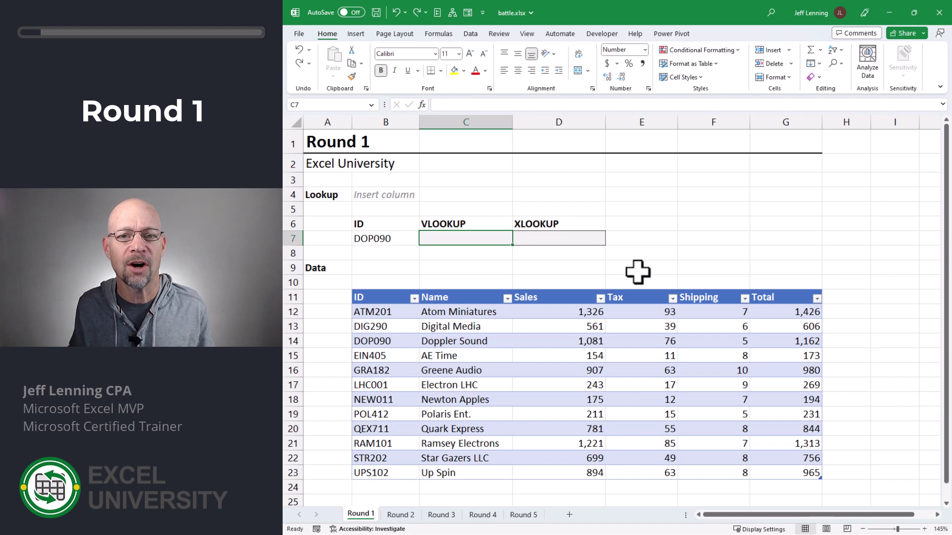
# Step: Enter =VLOOKUP(B7,Table1,6) in C7 so it returns DOP090's Total of 1,162
pyautogui.write('=vl')
pyautogui.press('Tab')
pyautogui.press('Left')
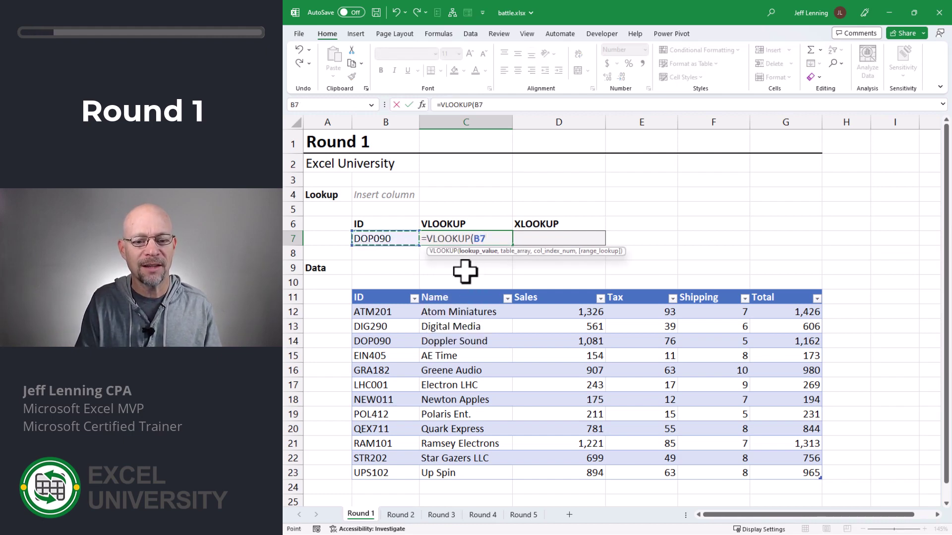
pyautogui.write(',')
pyautogui.moveTo(396, 311); pyautogui.dragTo(797, 471)
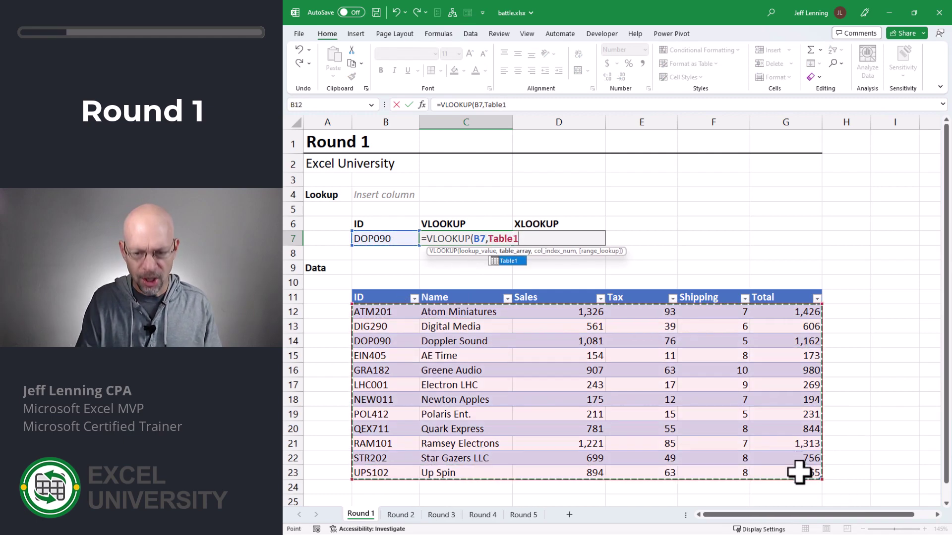
pyautogui.write(',')
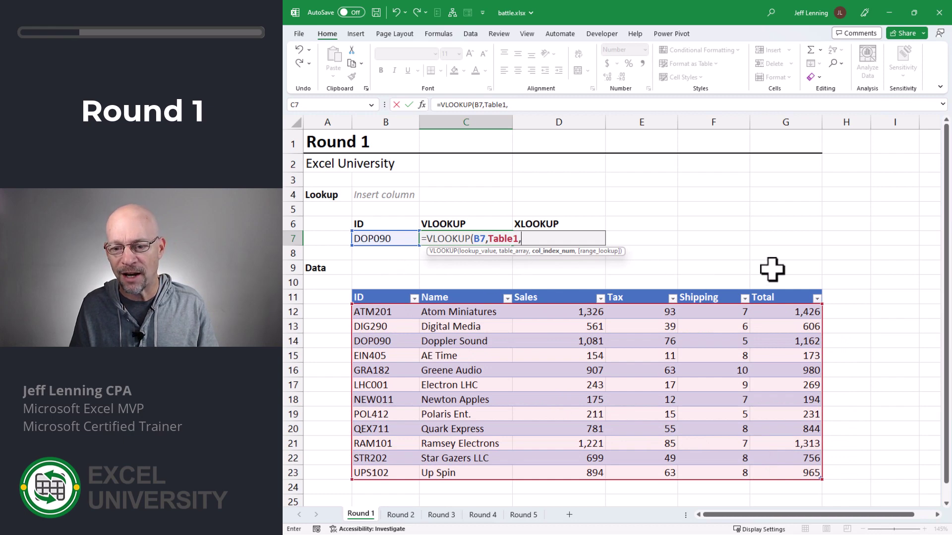
pyautogui.write('6)')
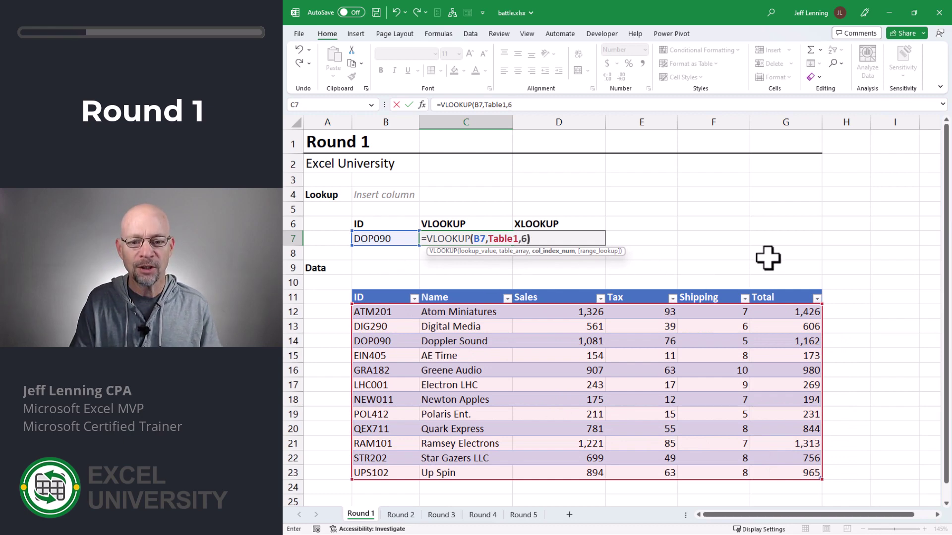
pyautogui.press('Return')
pyautogui.press('Up')
pyautogui.press('Right')
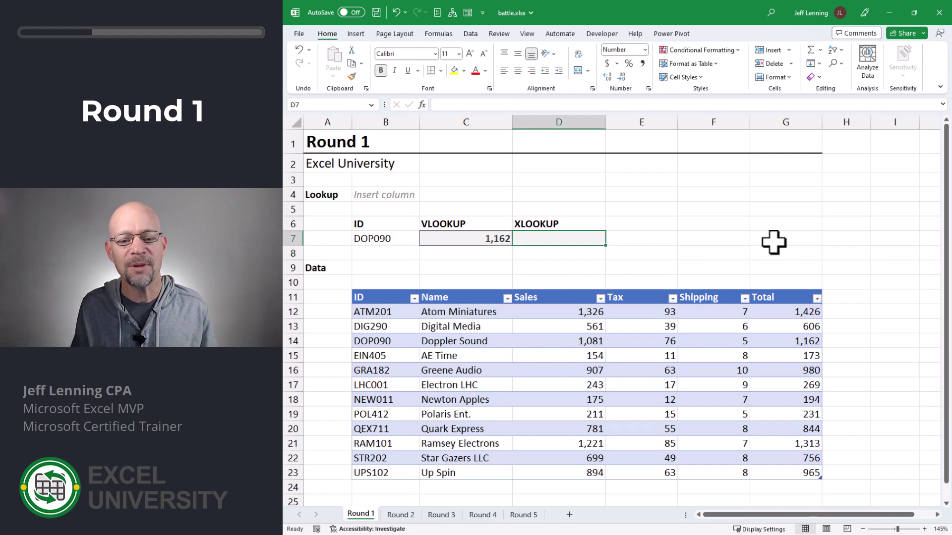
# Step: Enter =XLOOKUP(B7,Table1[ID],Table1[Total]) in D7, returning 1,162
pyautogui.write('=xl')
pyautogui.press('Tab')
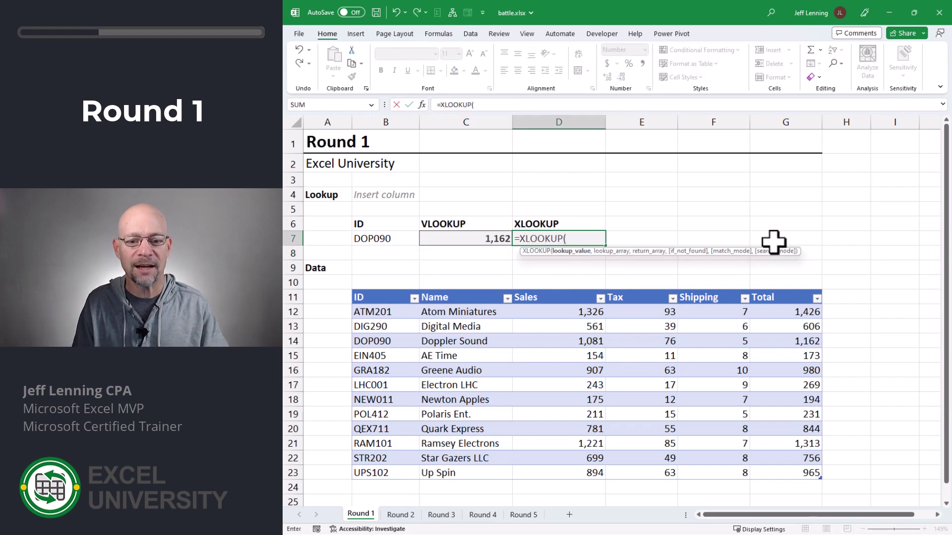
pyautogui.press('Left')
pyautogui.press('Left')
pyautogui.write(',')
pyautogui.moveTo(378, 311); pyautogui.dragTo(389, 474)
pyautogui.write(',')
pyautogui.moveTo(793, 320); pyautogui.dragTo(806, 479)
pyautogui.write(')')
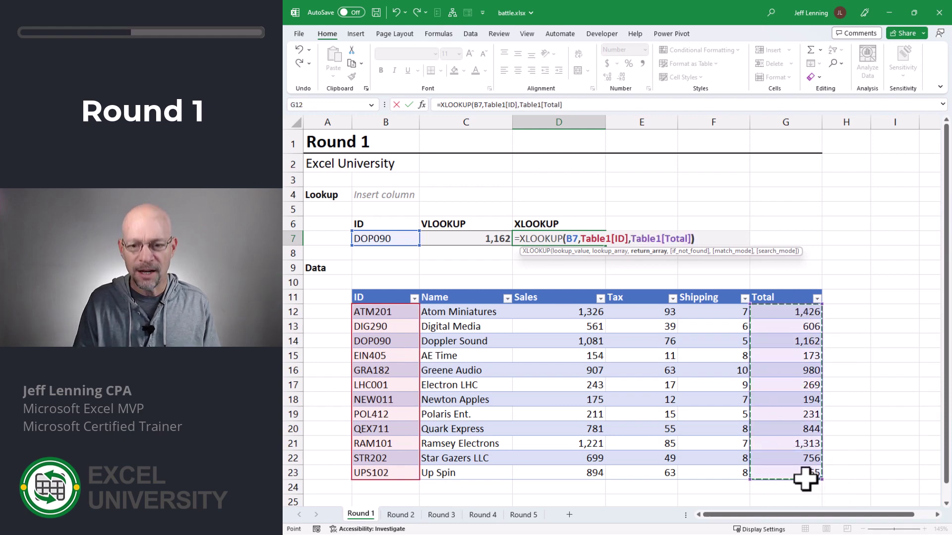
pyautogui.press('Return')
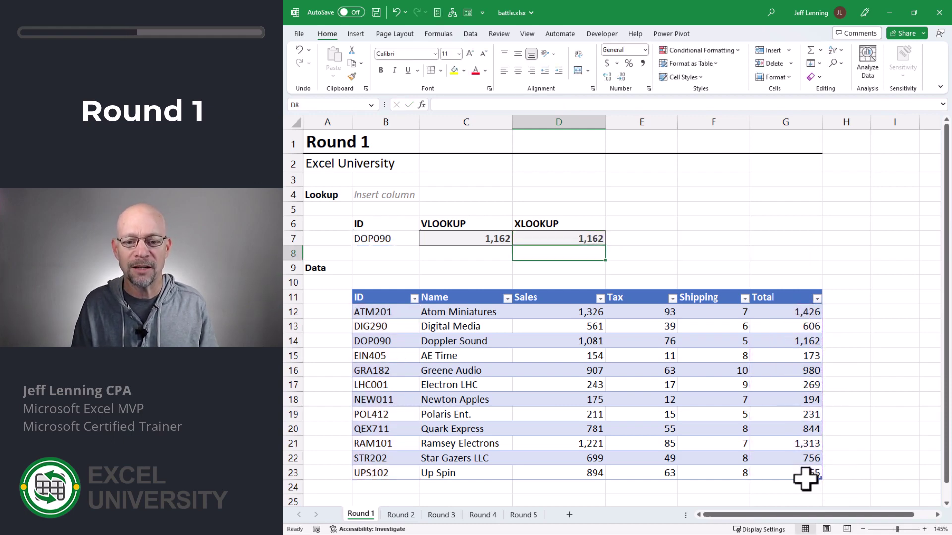
# Step: Insert a blank column before the Total column G
pyautogui.click(787, 119)
pyautogui.rightClick(786, 119)
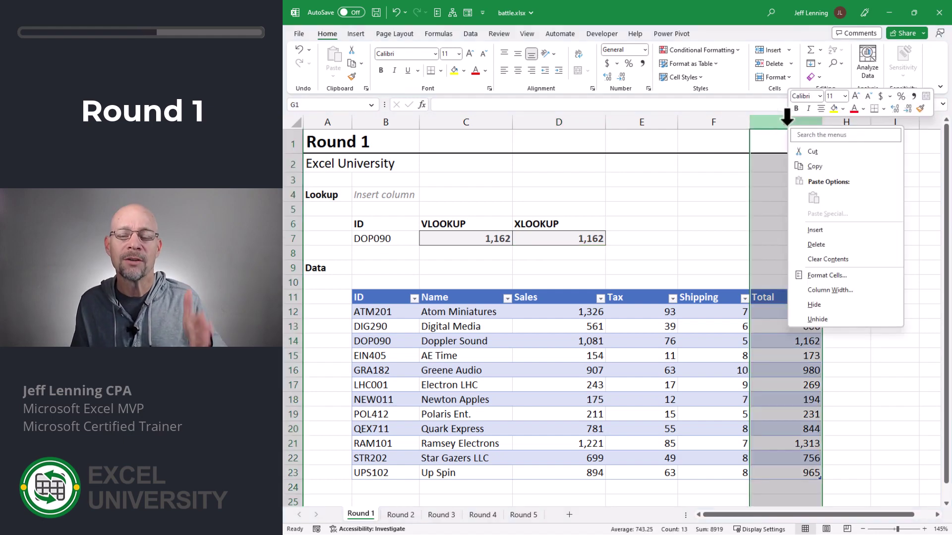
pyautogui.click(840, 230)
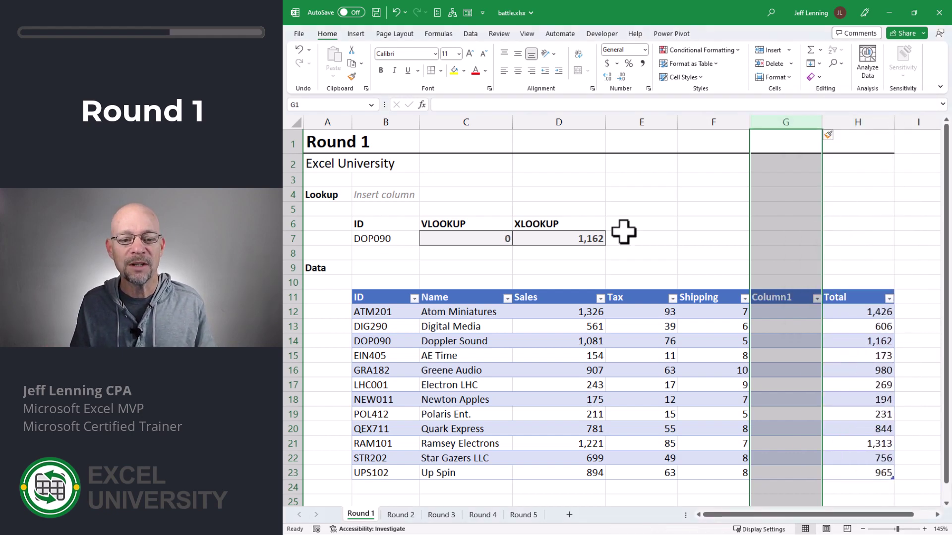
# Step: Inspect C7's VLOOKUP ranges and its column index 6, then D7's XLOOKUP ranges
pyautogui.click(464, 240)
pyautogui.click(549, 237)
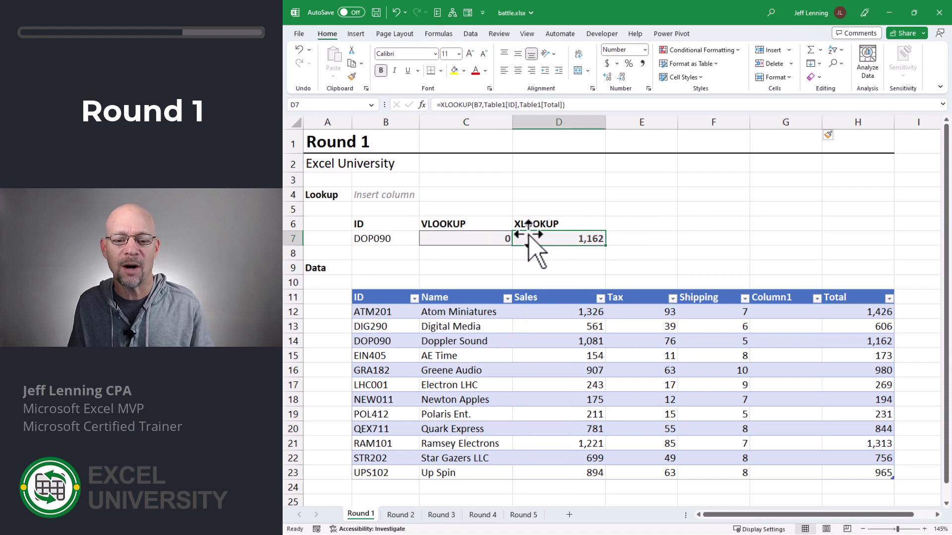
pyautogui.click(493, 237)
pyautogui.press('F2')
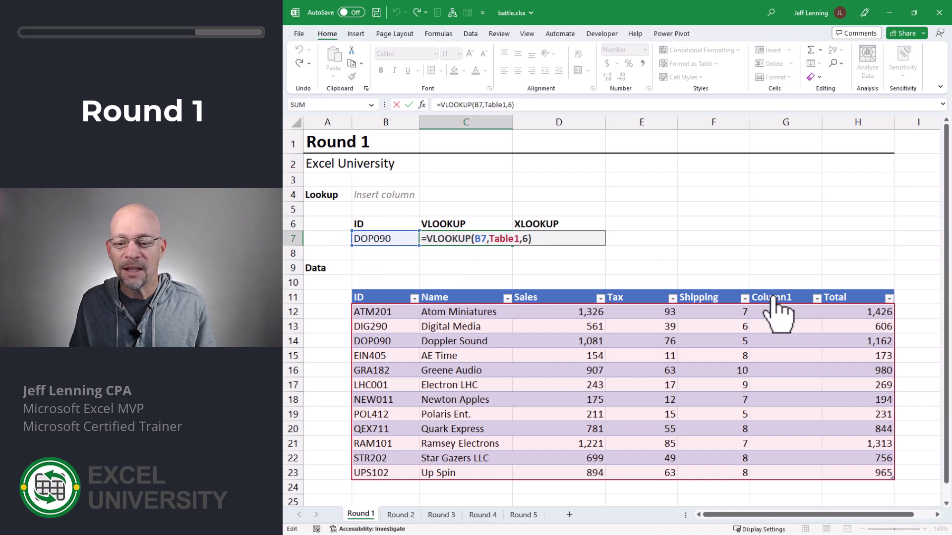
pyautogui.doubleClick(525, 239)
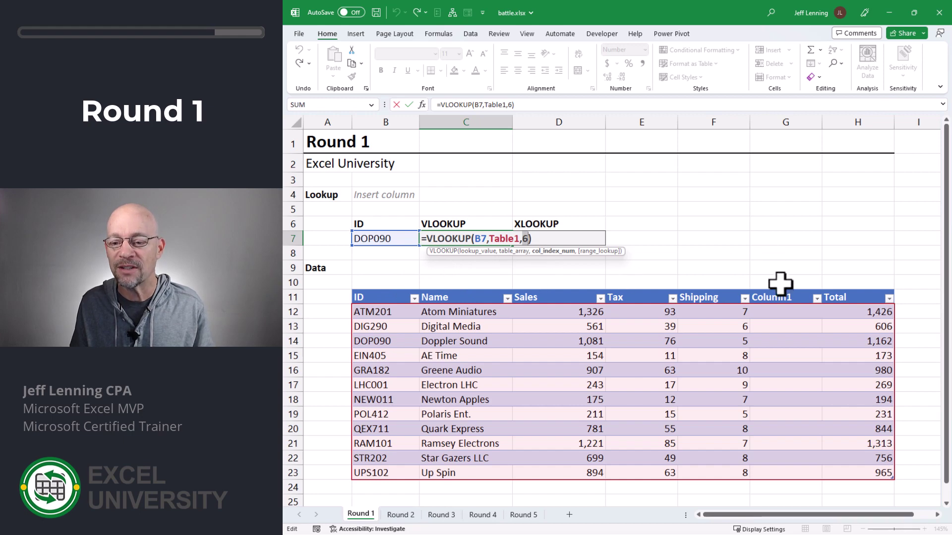
pyautogui.press('Tab')
pyautogui.press('F2')
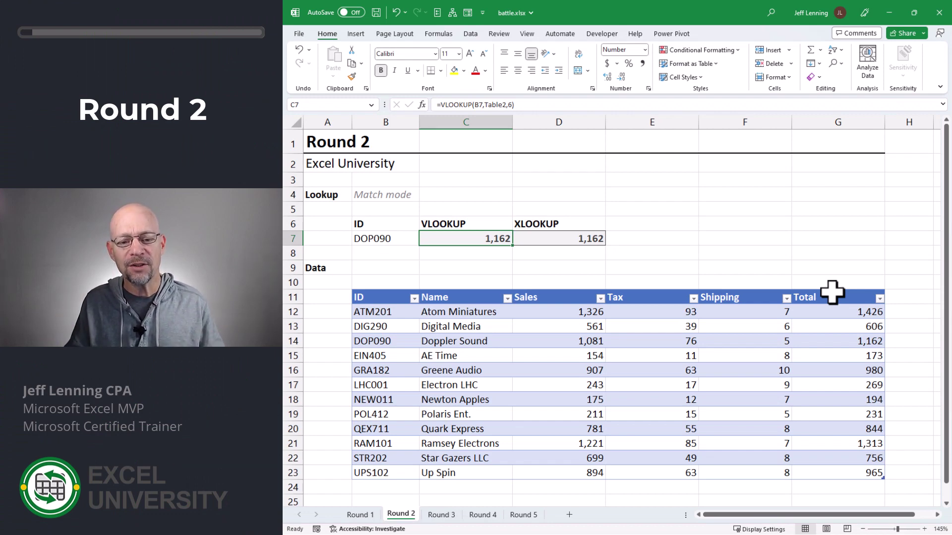
pyautogui.press('Right')
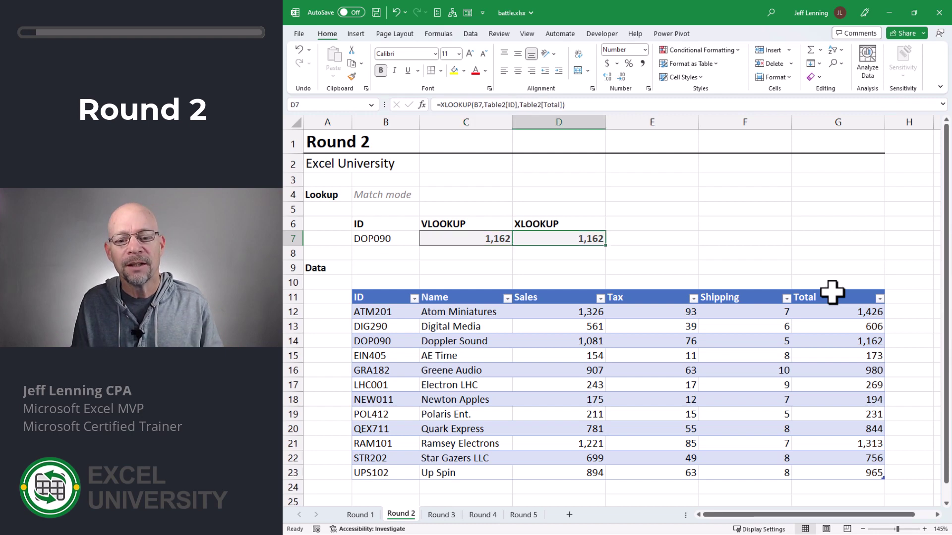
pyautogui.press('F2')
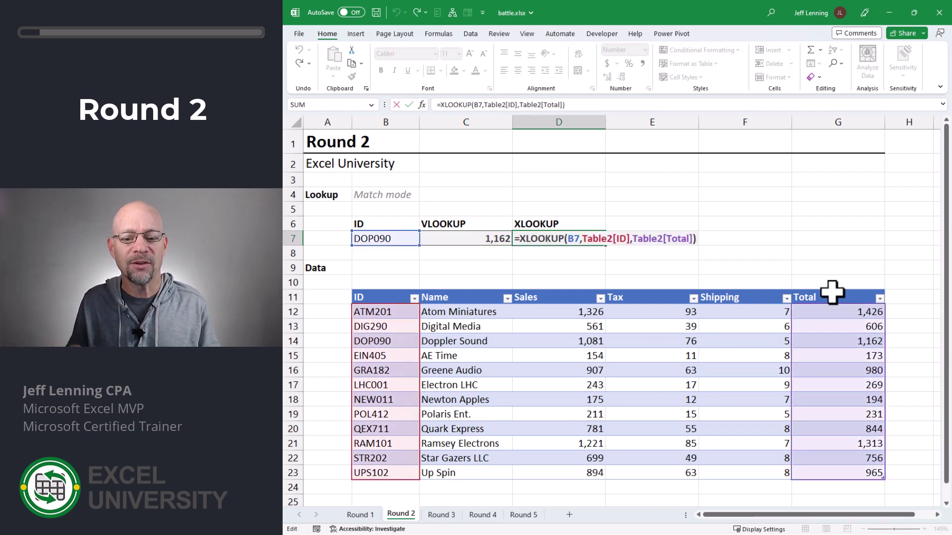
pyautogui.press('Escape')
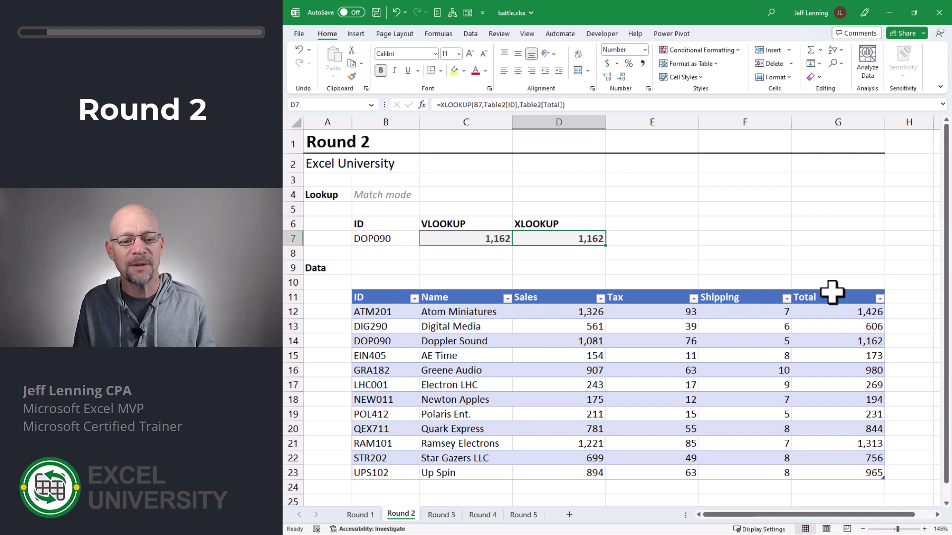
pyautogui.press('Left')
pyautogui.press('F2')
pyautogui.press('Escape')
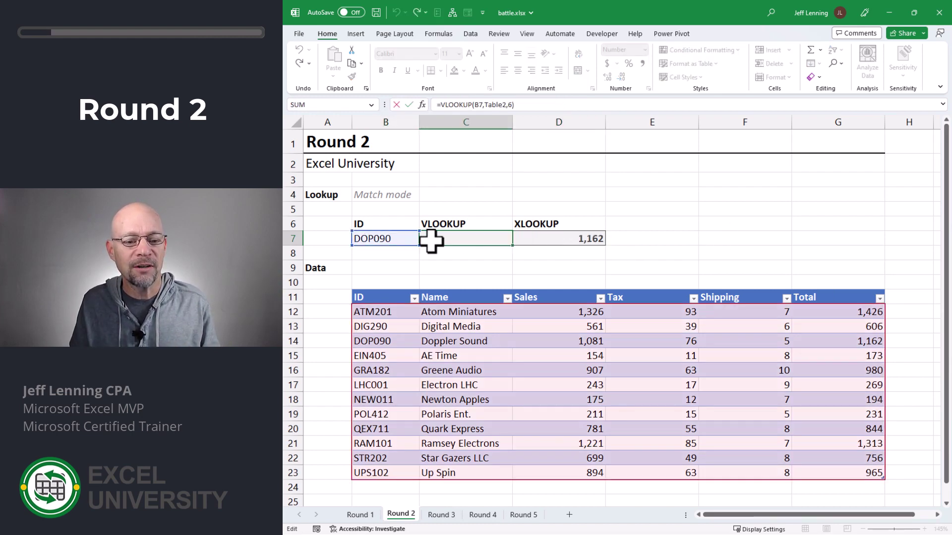
pyautogui.click(379, 342)
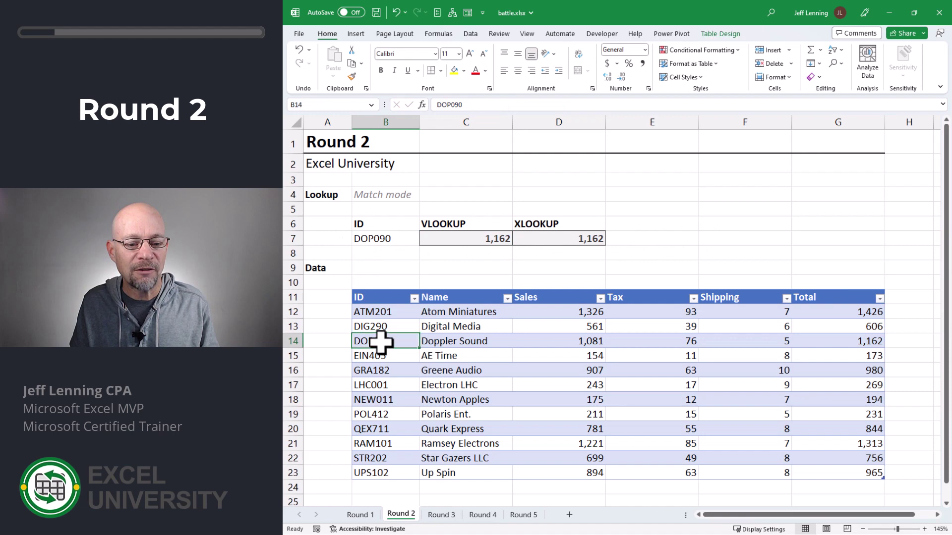
pyautogui.click(852, 341)
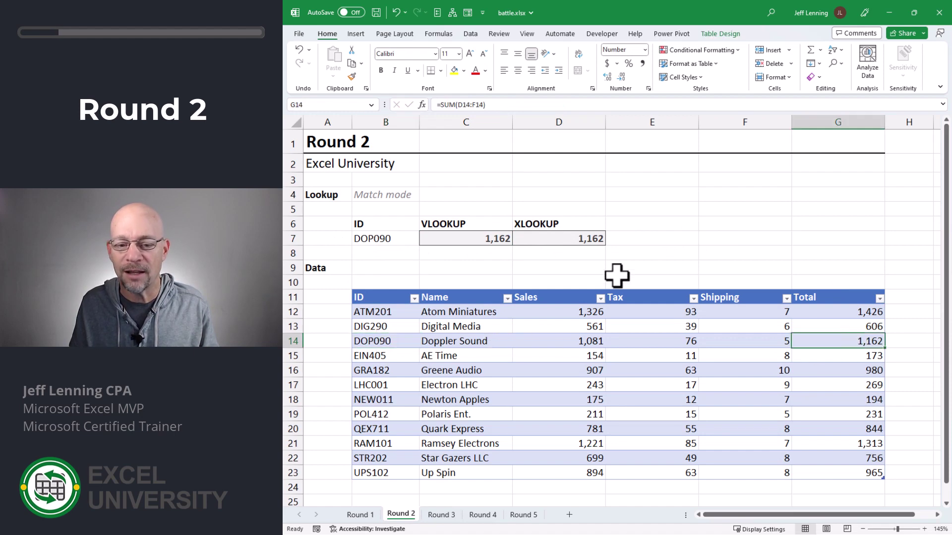
pyautogui.click(494, 239)
pyautogui.click(590, 243)
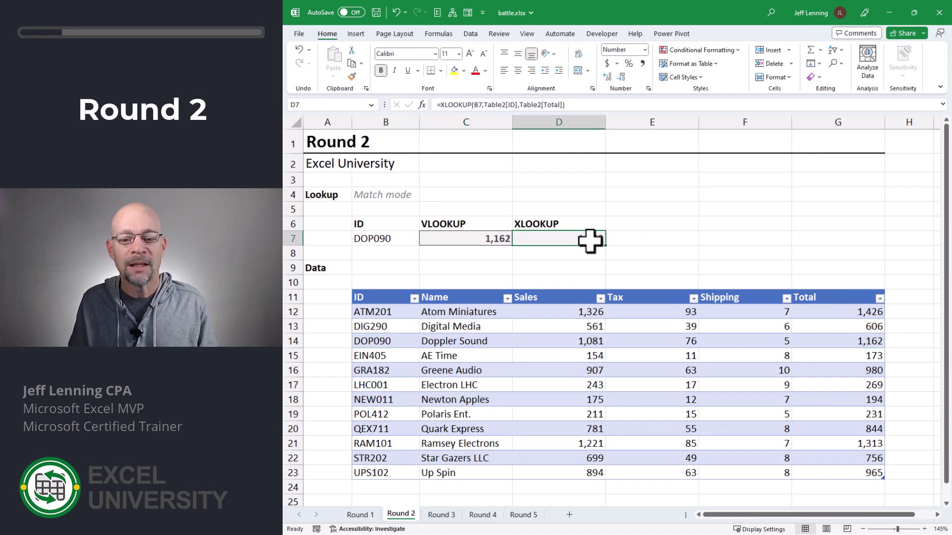
pyautogui.click(390, 341)
pyautogui.click(870, 341)
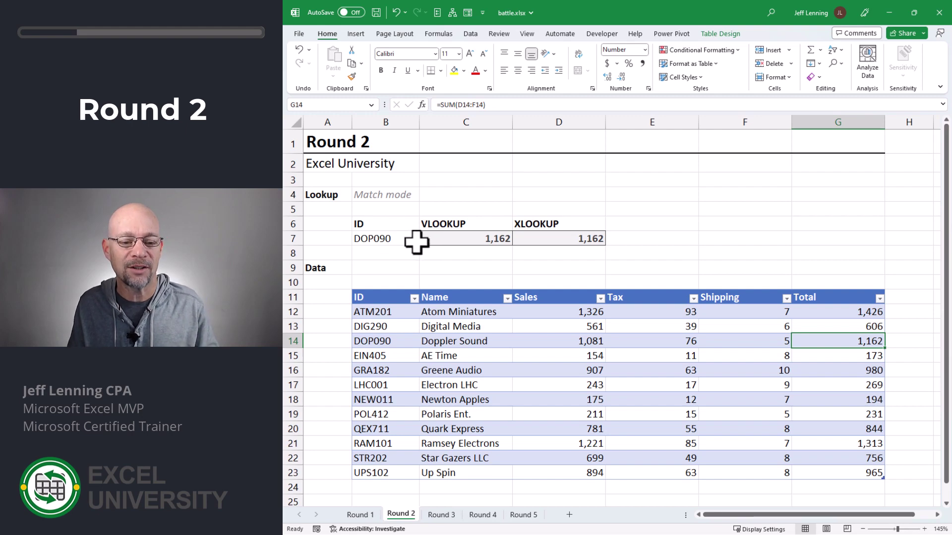
# Step: Change the lookup ID in B7 to DOP091 and compare C7's 1,162 with D7's #N/A
pyautogui.click(389, 242)
pyautogui.press('F2')
pyautogui.press('BackSpace')
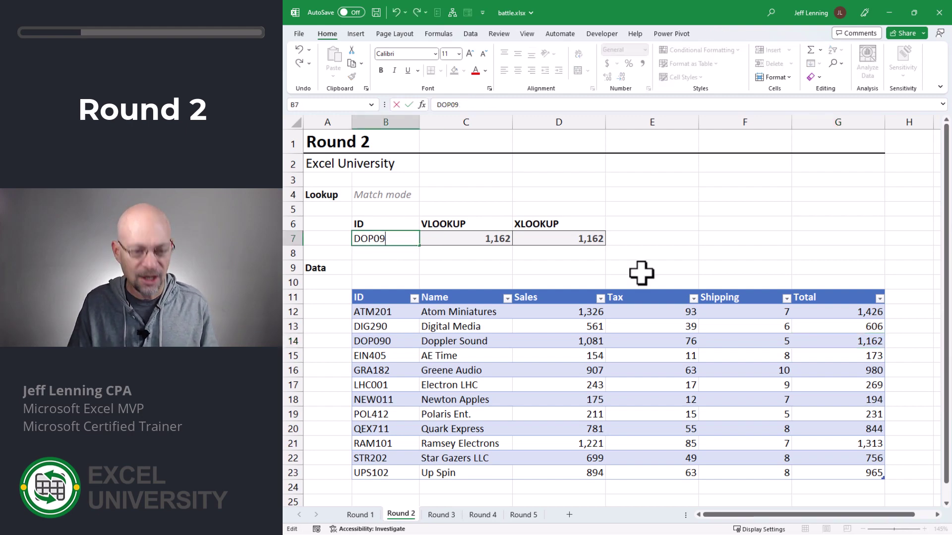
pyautogui.write('1')
pyautogui.press('Return')
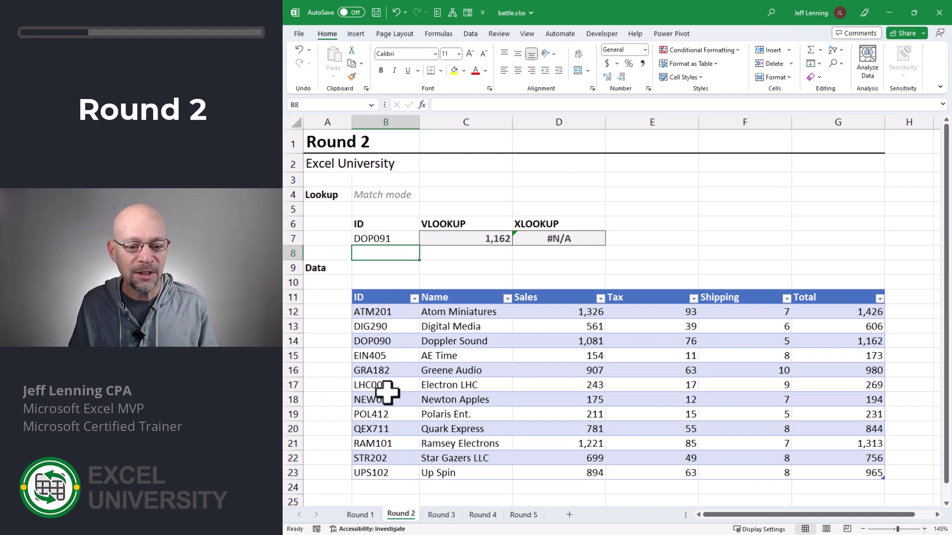
pyautogui.click(478, 237)
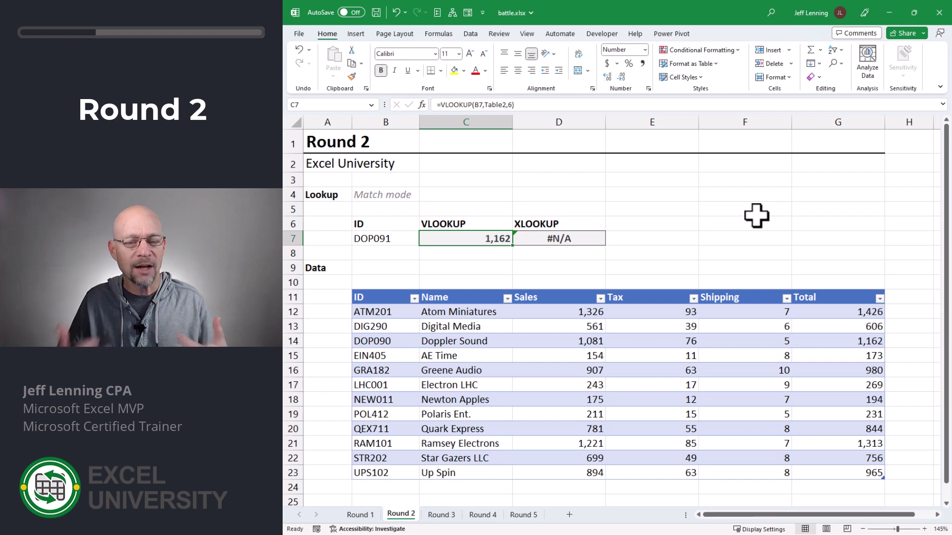
pyautogui.press('Right')
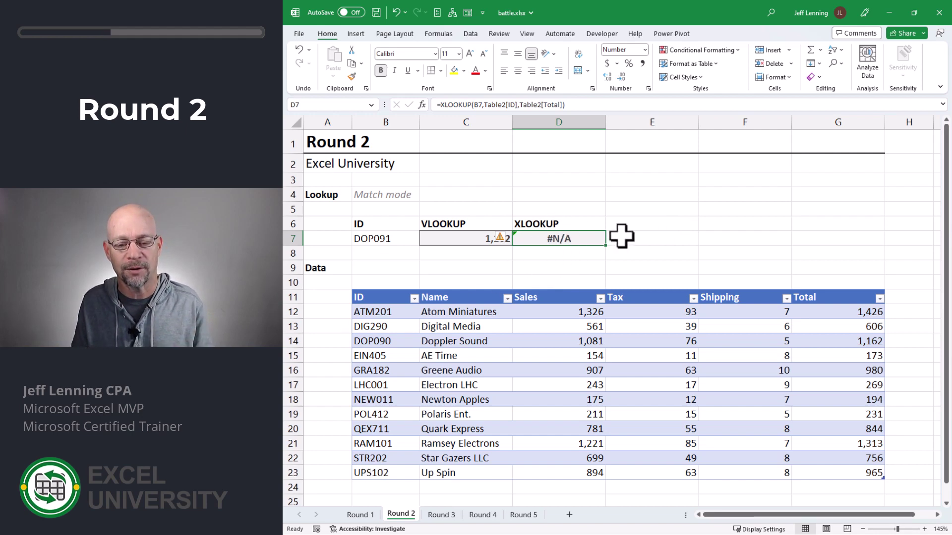
pyautogui.press('Left')
# Step: Add TRUE as C7's match type, making it =VLOOKUP(B7,Table2,6,TRUE)
pyautogui.press('F2')
pyautogui.press('Left')
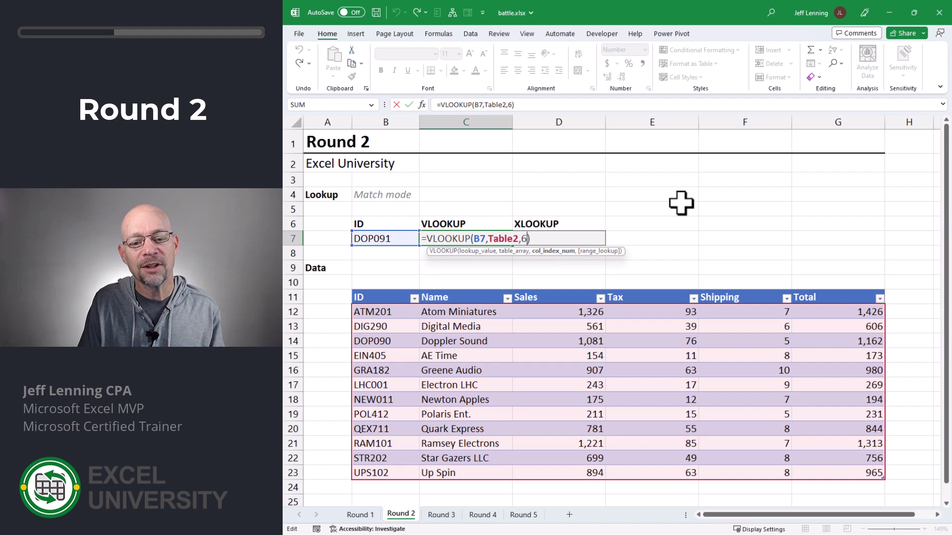
pyautogui.write(',')
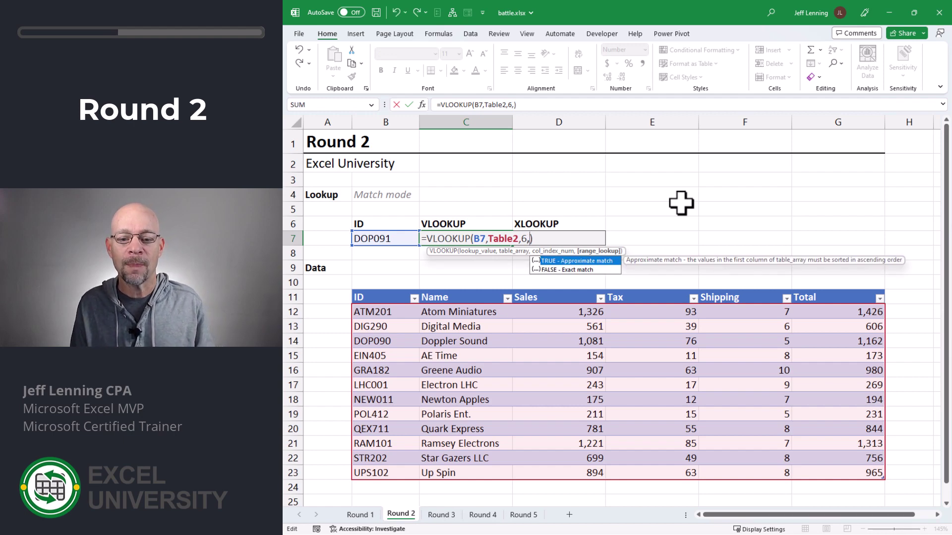
pyautogui.press('Down')
pyautogui.press('Up')
pyautogui.press('Tab')
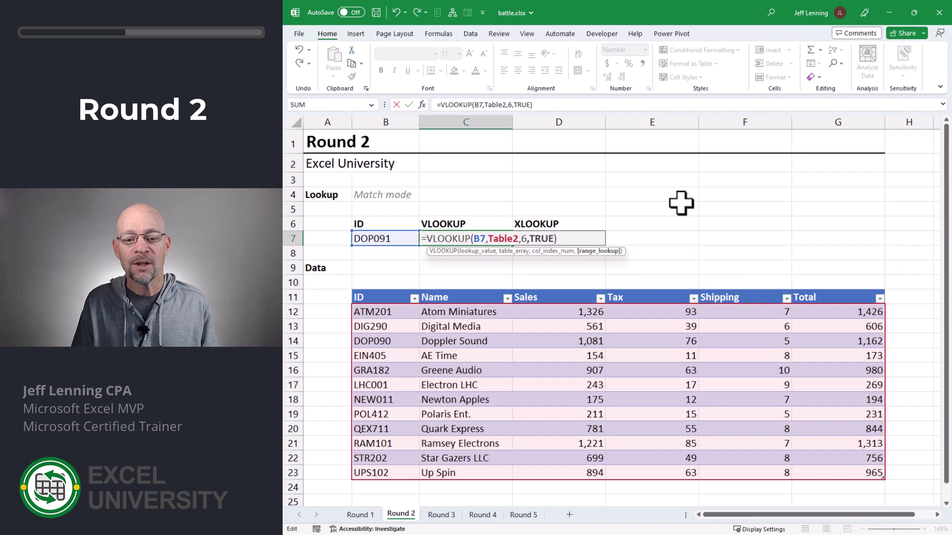
pyautogui.press('BackSpace')
pyautogui.press('BackSpace')
pyautogui.press('BackSpace')
pyautogui.press('BackSpace')
pyautogui.press('BackSpace')
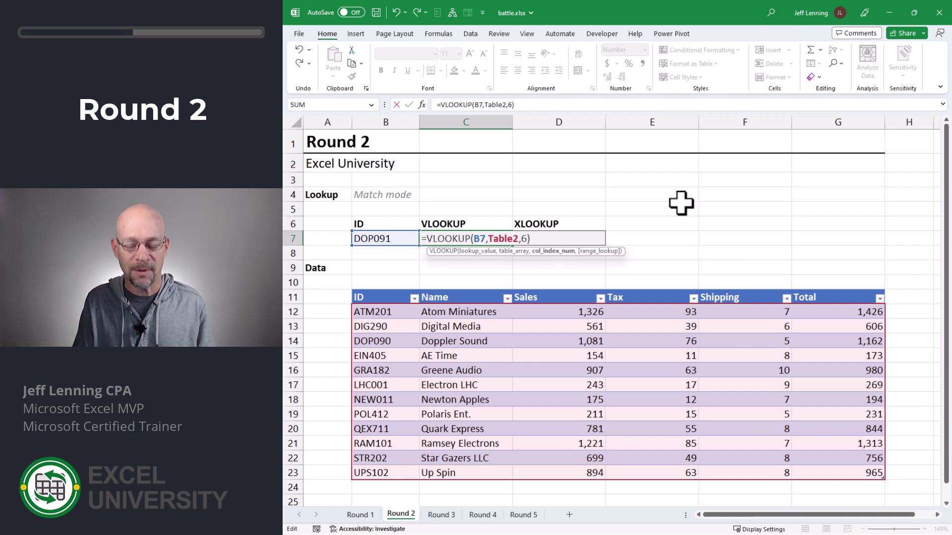
pyautogui.write(',')
pyautogui.press('Tab')
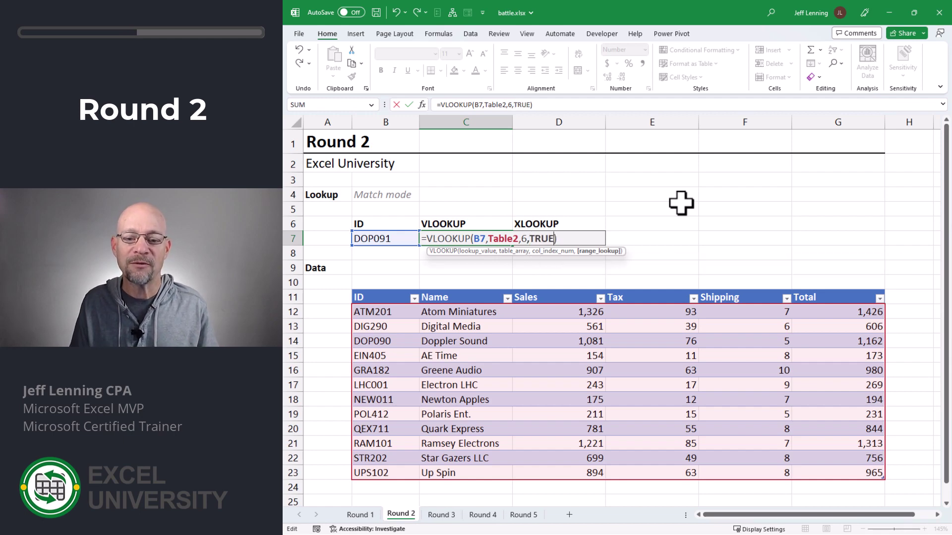
pyautogui.press('Return')
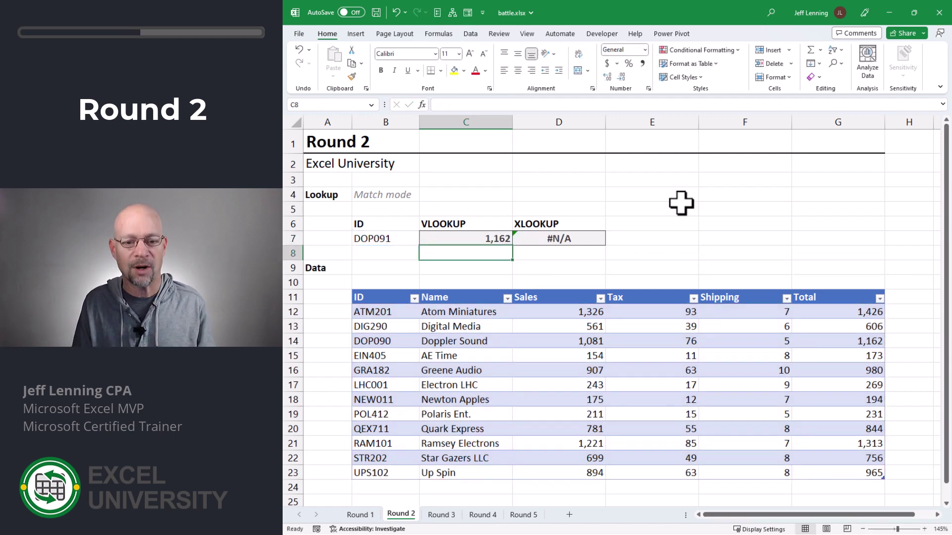
# Step: Change C7's VLOOKUP match type from TRUE to FALSE
pyautogui.press('Up')
pyautogui.press('F2')
pyautogui.press('Left')
pyautogui.press('BackSpace')
pyautogui.press('BackSpace')
pyautogui.press('BackSpace')
pyautogui.press('BackSpace')
pyautogui.write('fal')
pyautogui.press('Tab')
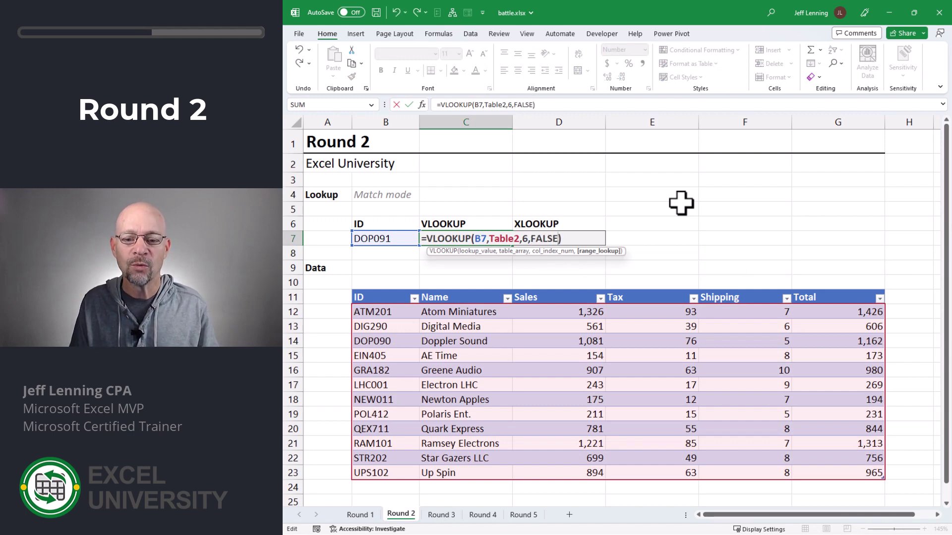
pyautogui.press('Return')
# Step: Replace FALSE with 0, giving =VLOOKUP(B7,Table2,6,0), which returns #N/A
pyautogui.press('Up')
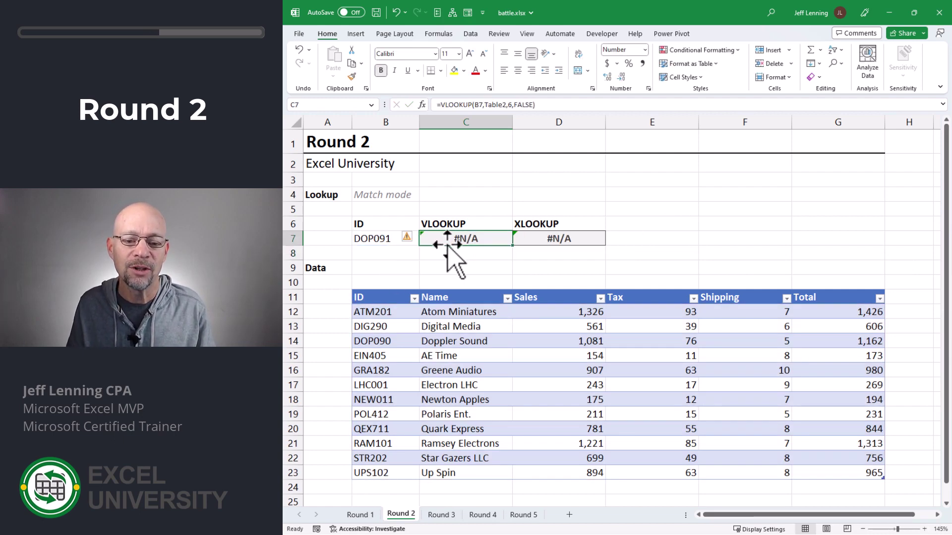
pyautogui.press('F2')
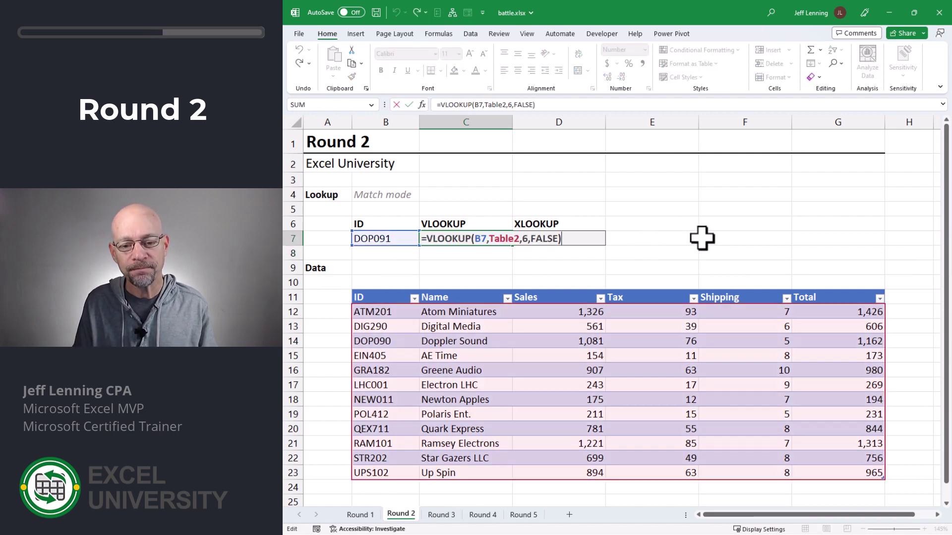
pyautogui.press('Left')
pyautogui.press('BackSpace')
pyautogui.press('BackSpace')
pyautogui.press('BackSpace')
pyautogui.press('BackSpace')
pyautogui.press('BackSpace')
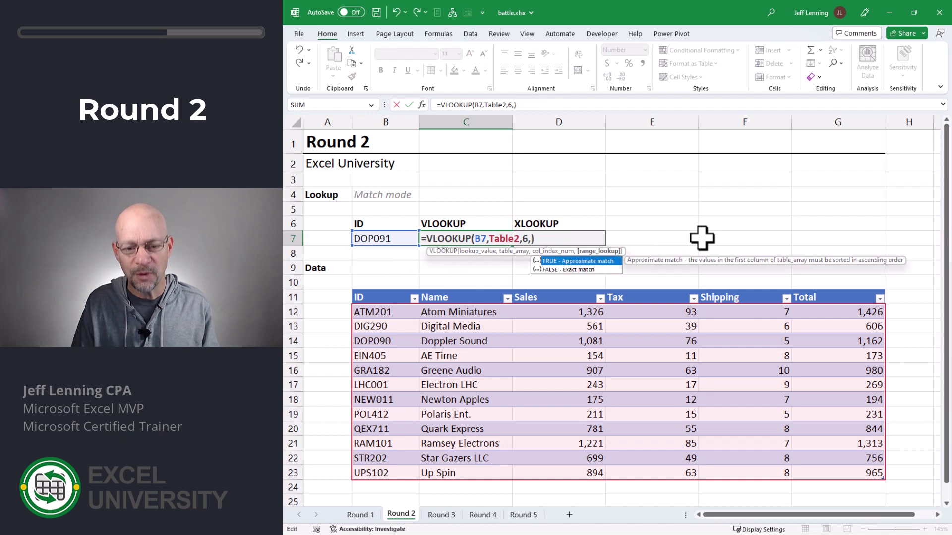
pyautogui.write('0')
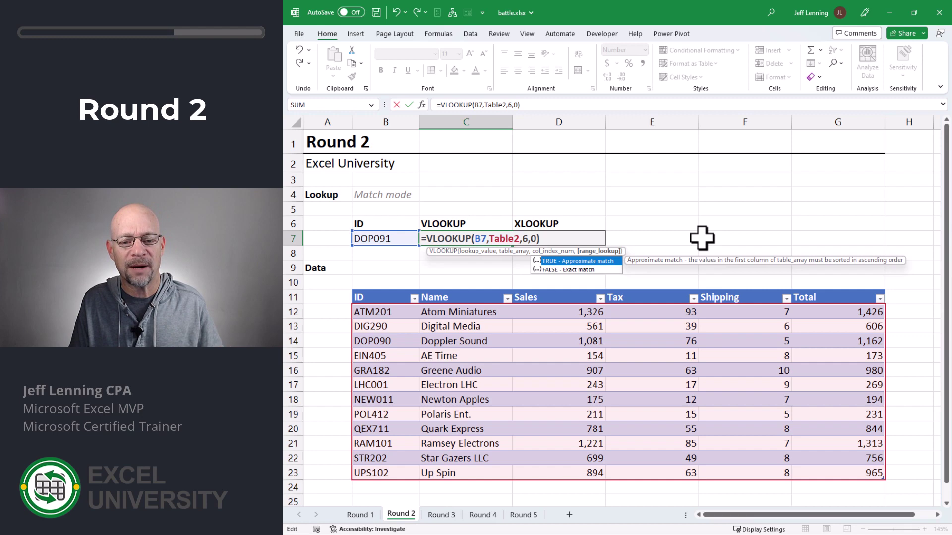
pyautogui.press('Return')
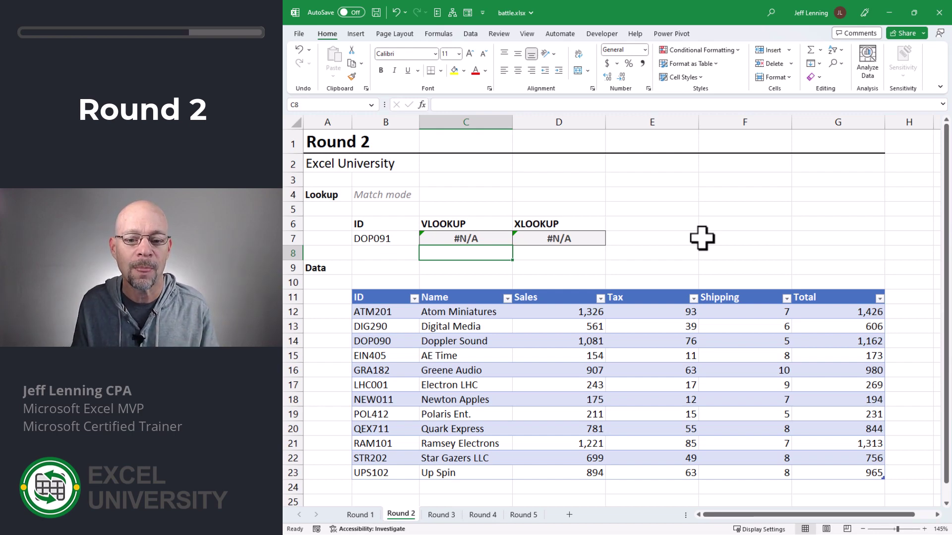
pyautogui.press('Up')
pyautogui.press('Right')
pyautogui.press('F2')
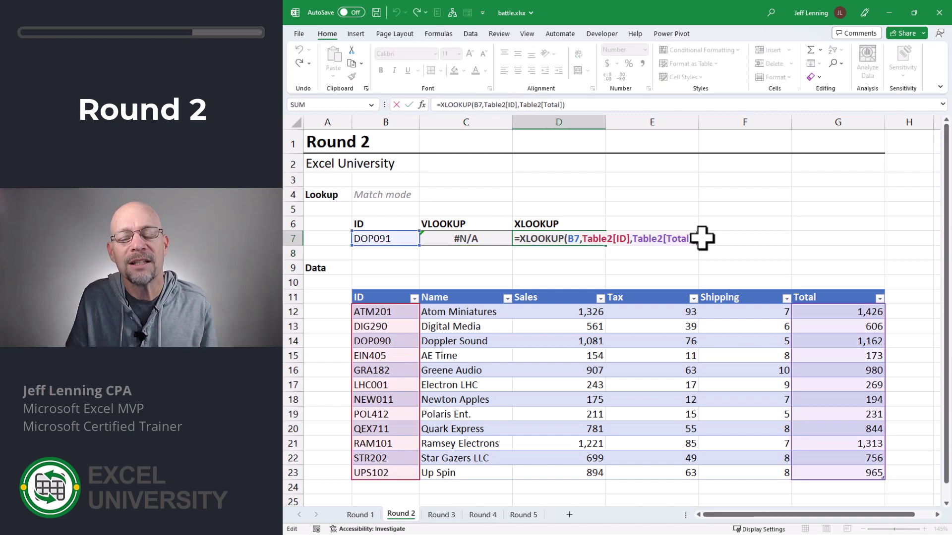
# Step: Give D7's XLOOKUP match mode 0, then change it to -1 (exact match or next smaller)
pyautogui.press('Left')
pyautogui.write(',')
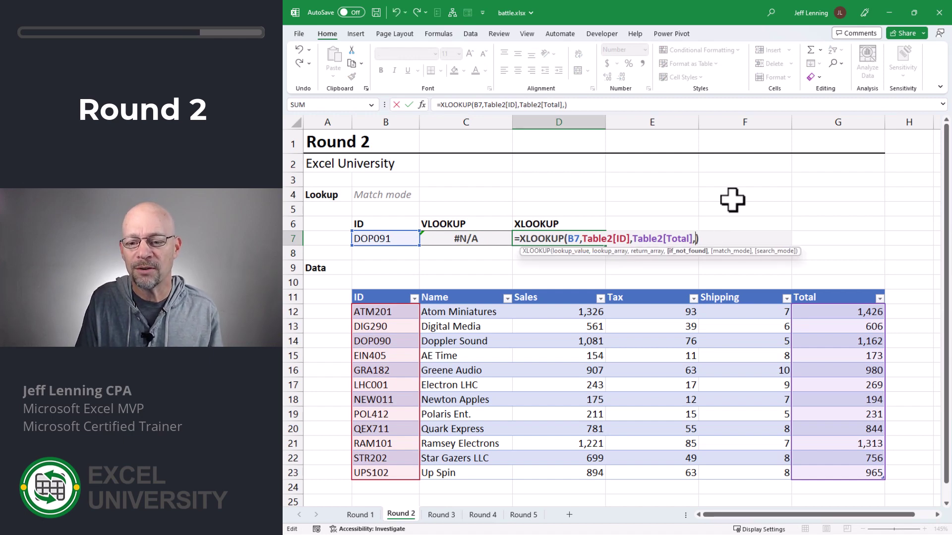
pyautogui.write(',')
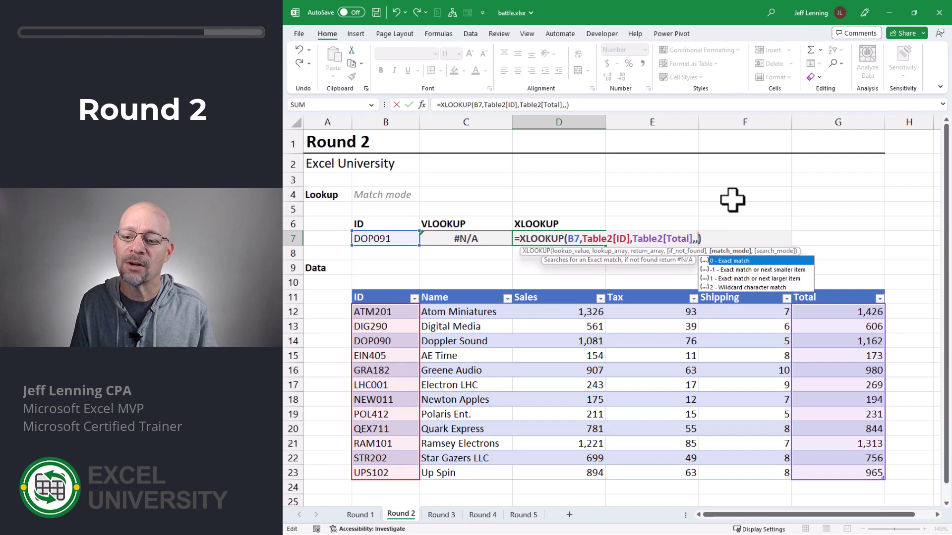
pyautogui.write('0')
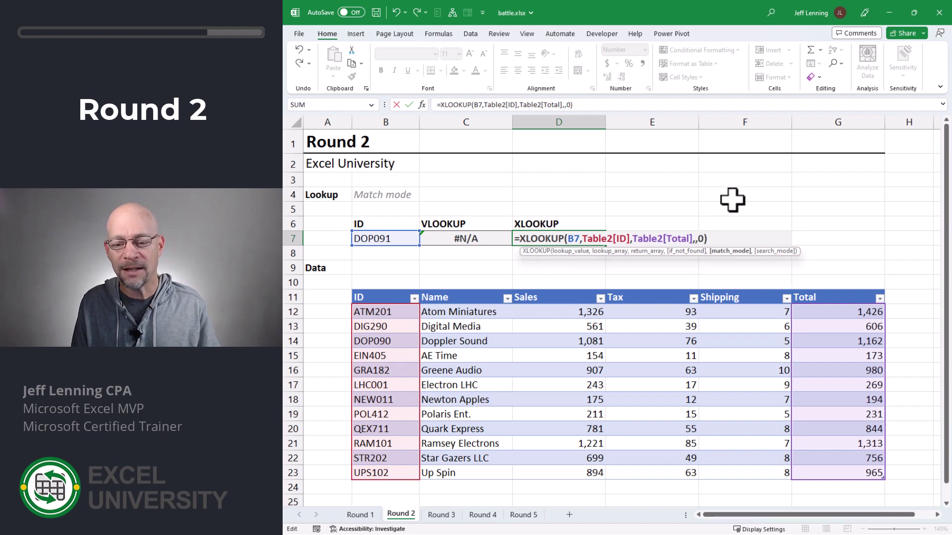
pyautogui.press('Return')
pyautogui.press('Up')
pyautogui.press('F2')
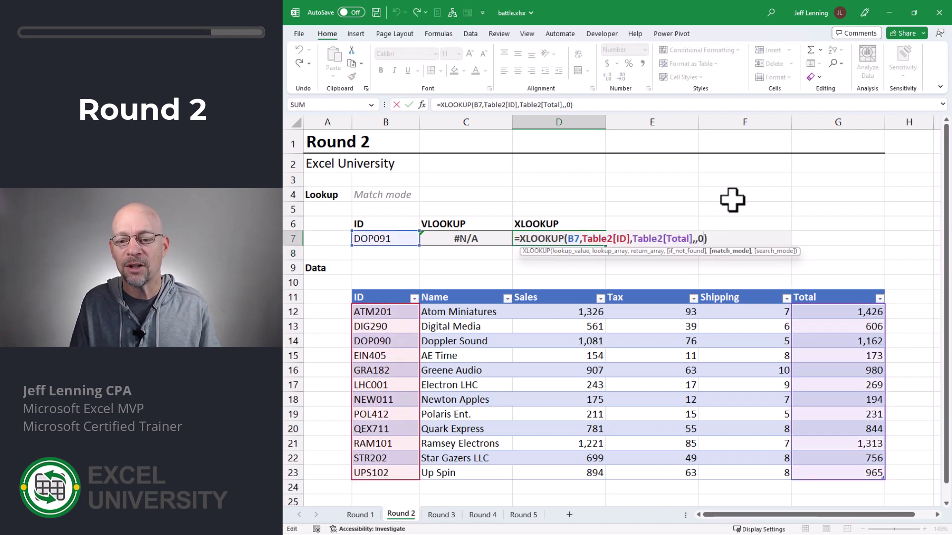
pyautogui.press('BackSpace')
pyautogui.press('Down')
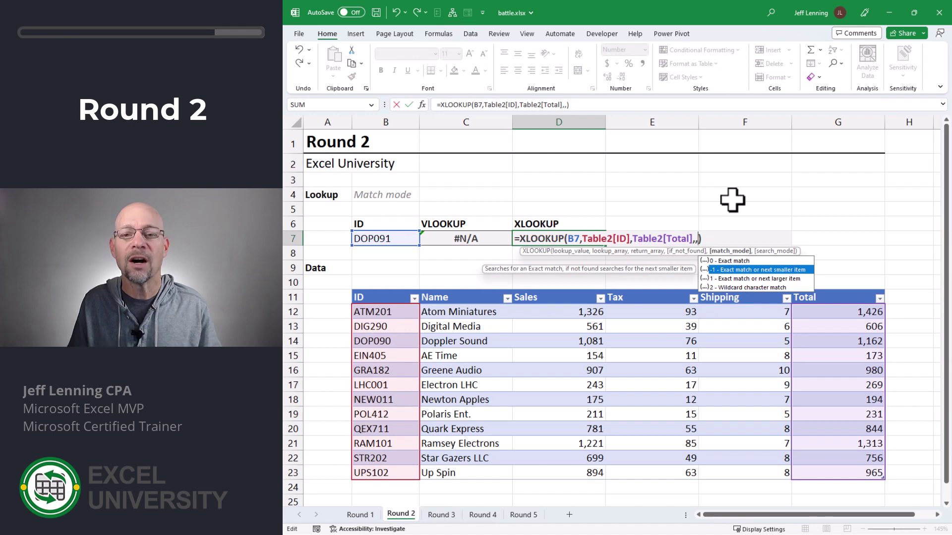
pyautogui.press('Tab')
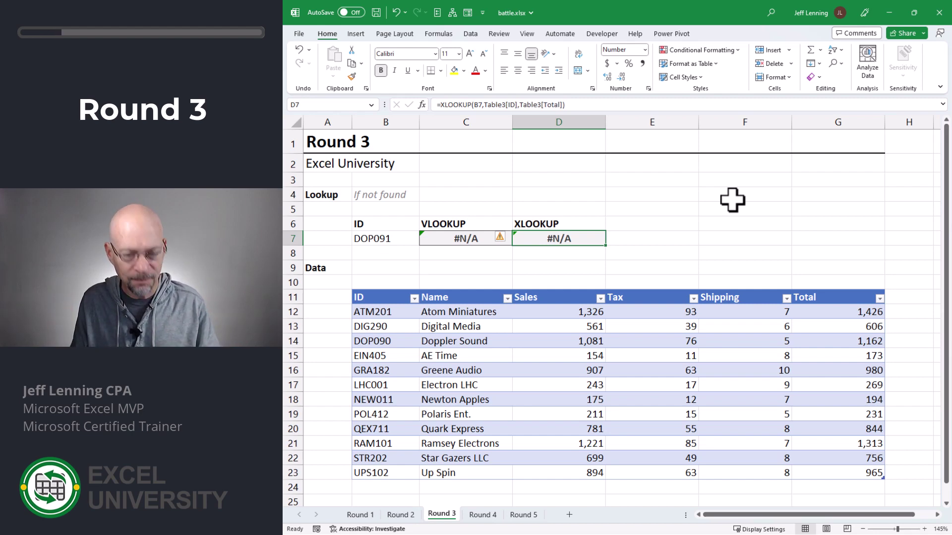
# Step: Add if-not-found value 0 to D7's XLOOKUP, then try "Not found" instead
pyautogui.press('F2')
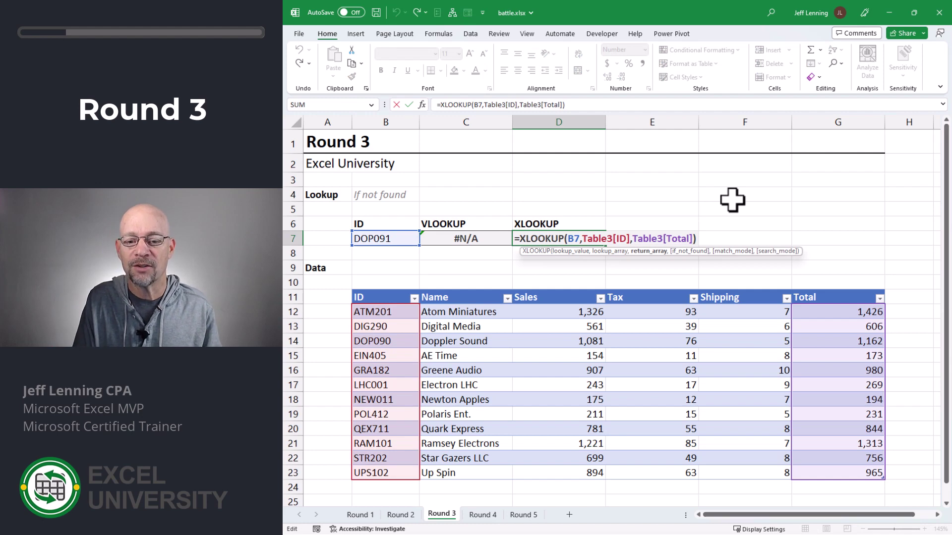
pyautogui.write(',')
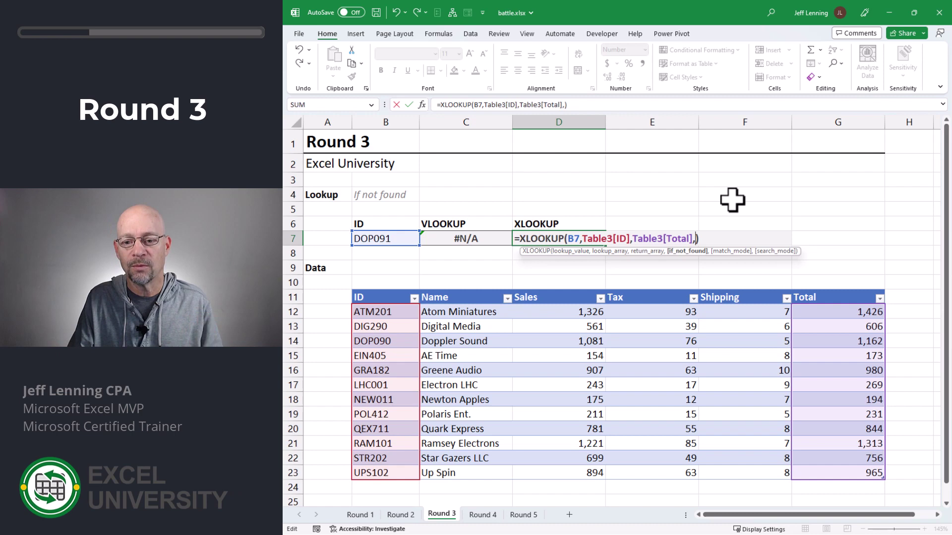
pyautogui.write('0')
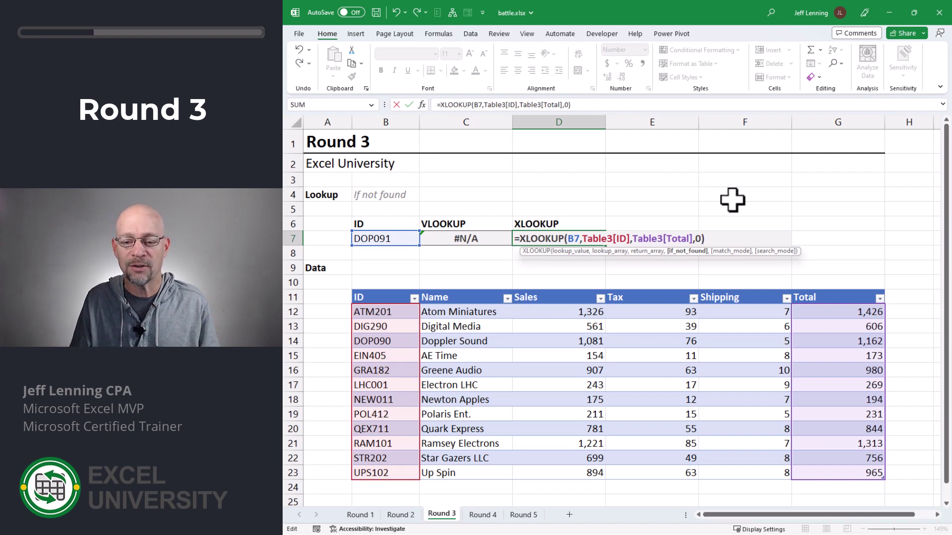
pyautogui.press('Return')
pyautogui.press('Up')
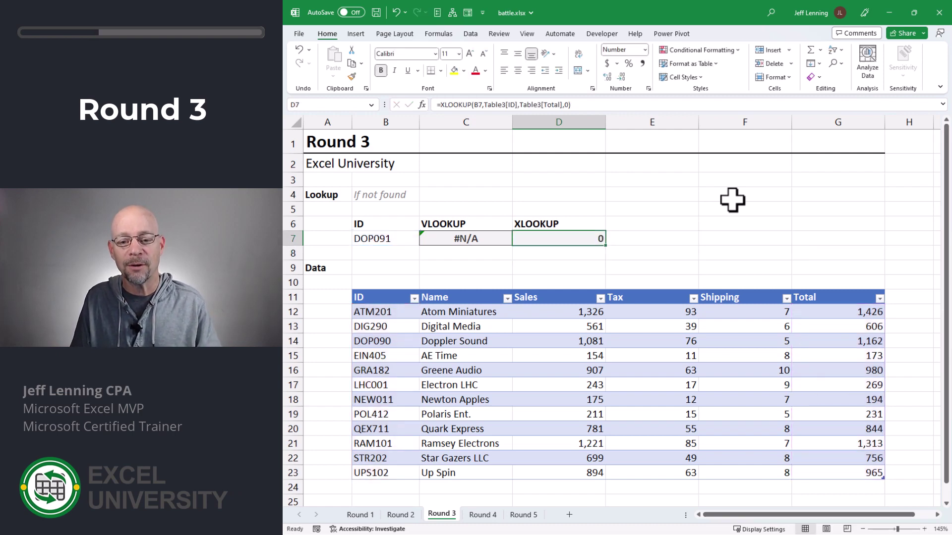
pyautogui.press('F2')
pyautogui.press('Left')
pyautogui.press('BackSpace')
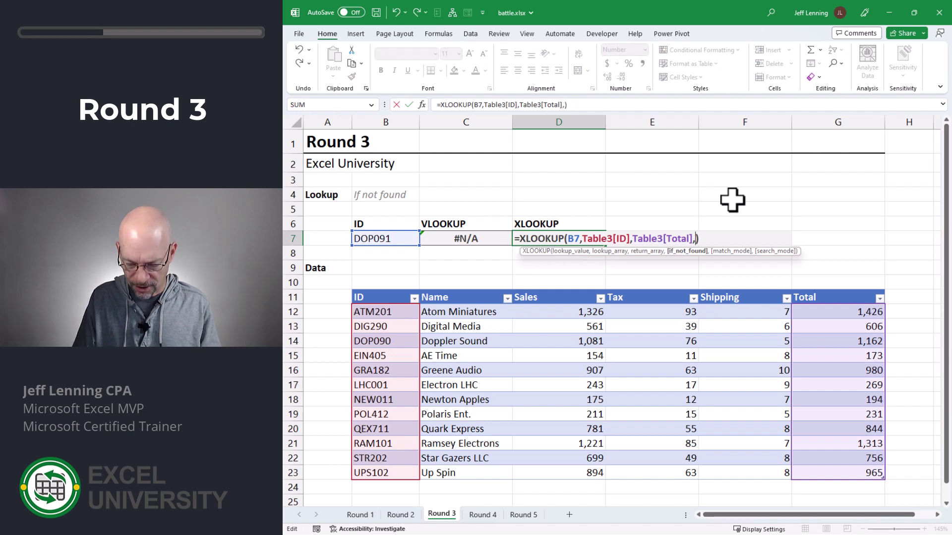
pyautogui.write('"Not found"')
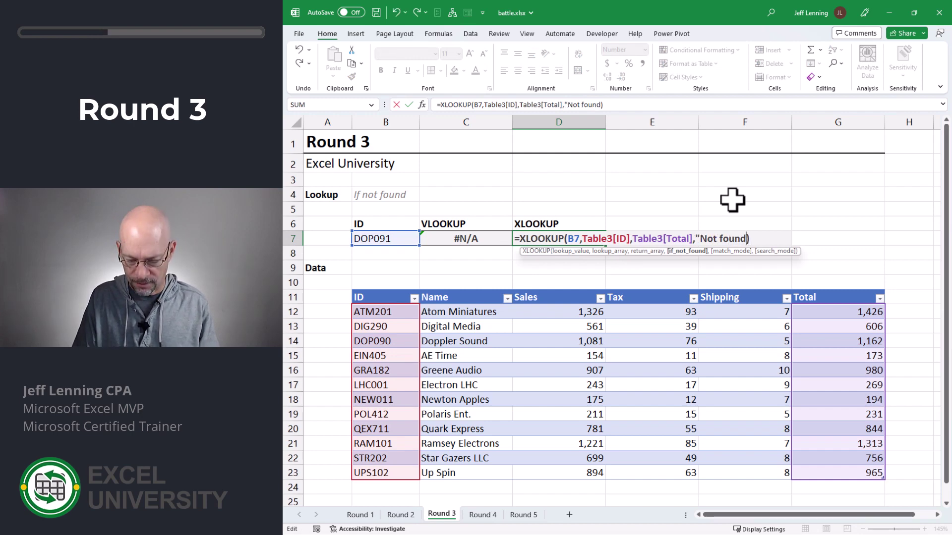
pyautogui.press('Return')
# Step: Swap the fallback to "-", then set it back to 0 so D7 shows 0
pyautogui.press('Up')
pyautogui.press('F2')
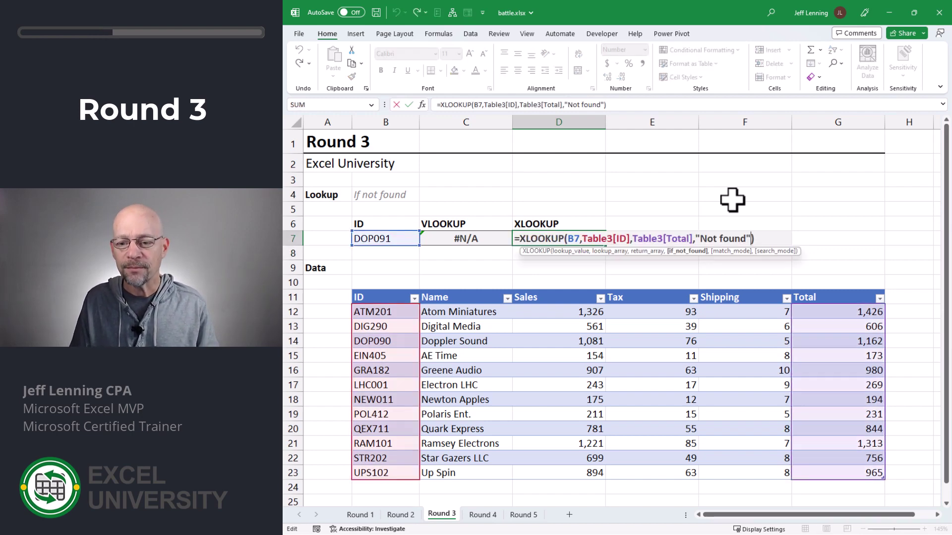
pyautogui.press('Left')
pyautogui.press('Left')
pyautogui.press('BackSpace')
pyautogui.press('BackSpace')
pyautogui.press('BackSpace')
pyautogui.press('BackSpace')
pyautogui.press('BackSpace')
pyautogui.press('BackSpace')
pyautogui.press('BackSpace')
pyautogui.press('BackSpace')
pyautogui.press('BackSpace')
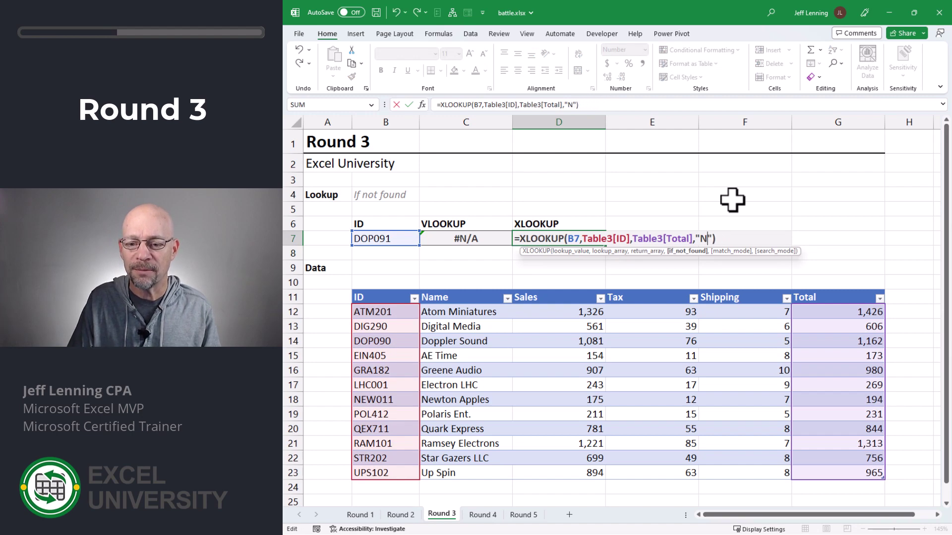
pyautogui.write('-')
pyautogui.hotkey('ctrl', 'Return')
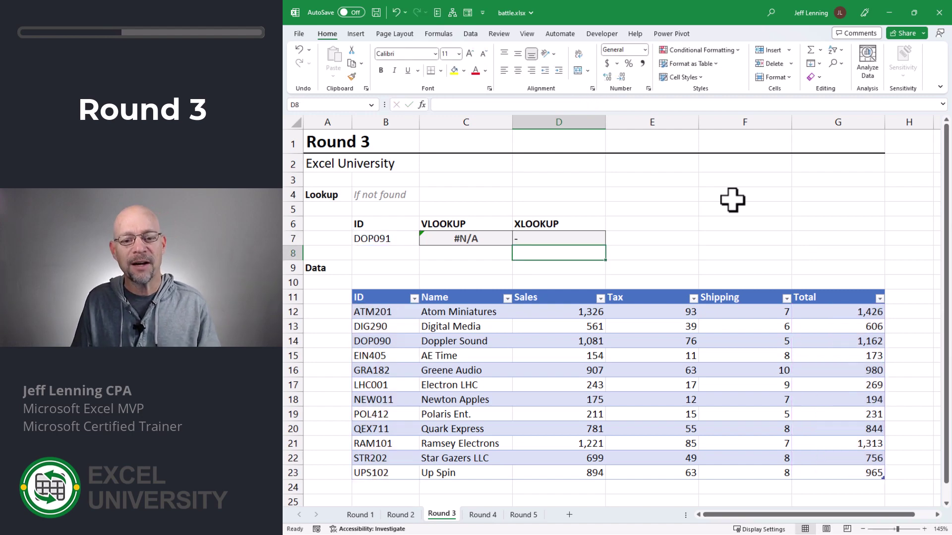
pyautogui.press('F2')
pyautogui.press('Left')
pyautogui.press('BackSpace')
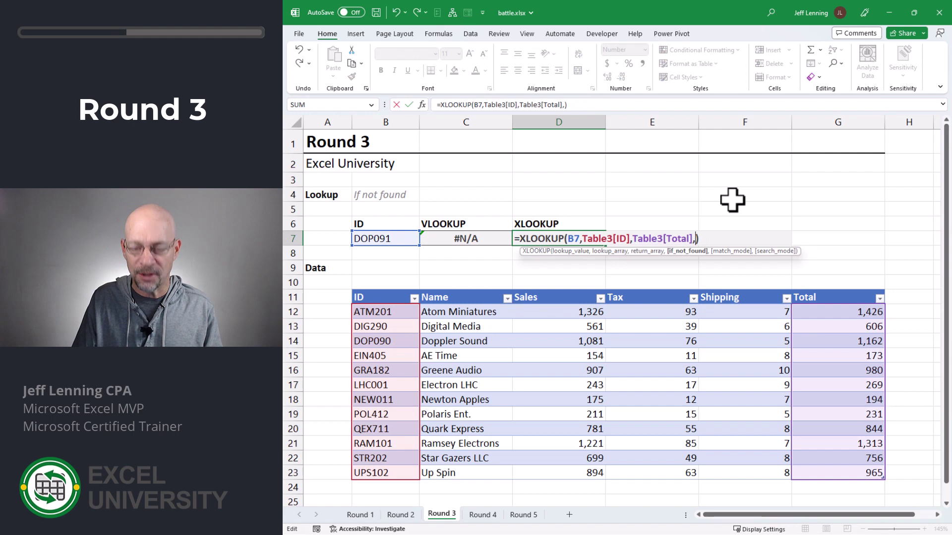
pyautogui.write('0')
pyautogui.hotkey('ctrl', 'Return')
pyautogui.press('F2')
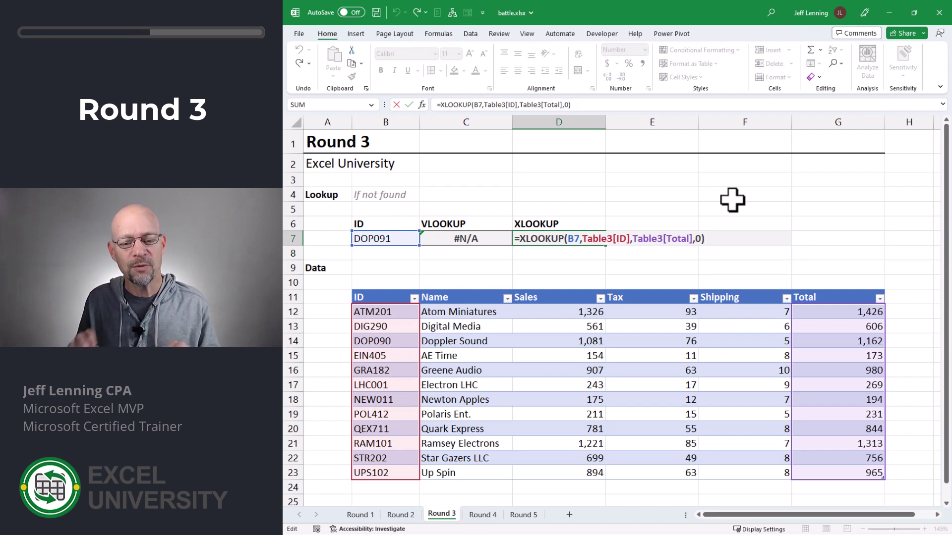
pyautogui.hotkey('ctrl', 'Return')
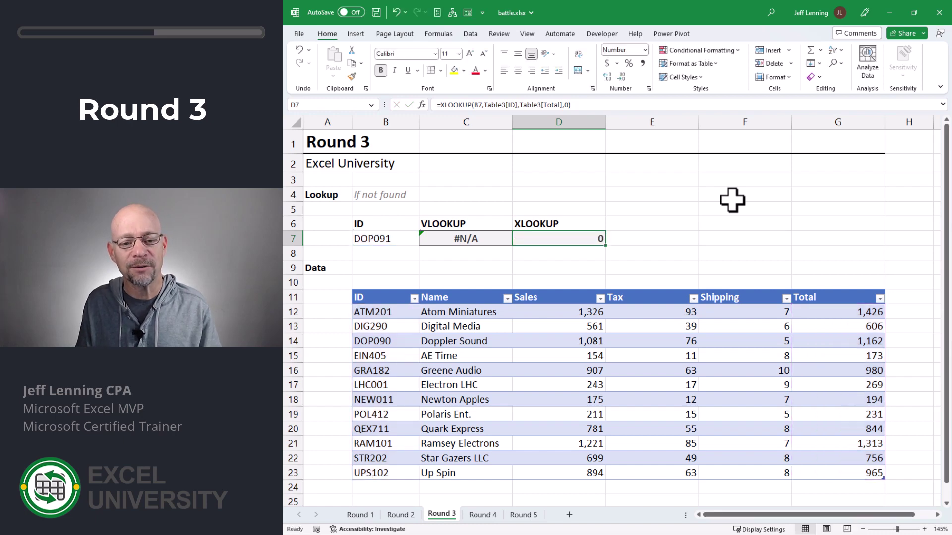
# Step: Recommit C7's VLOOKUP unchanged so it shows #N/A for DOP091
pyautogui.press('Left')
pyautogui.press('F2')
pyautogui.press('Left')
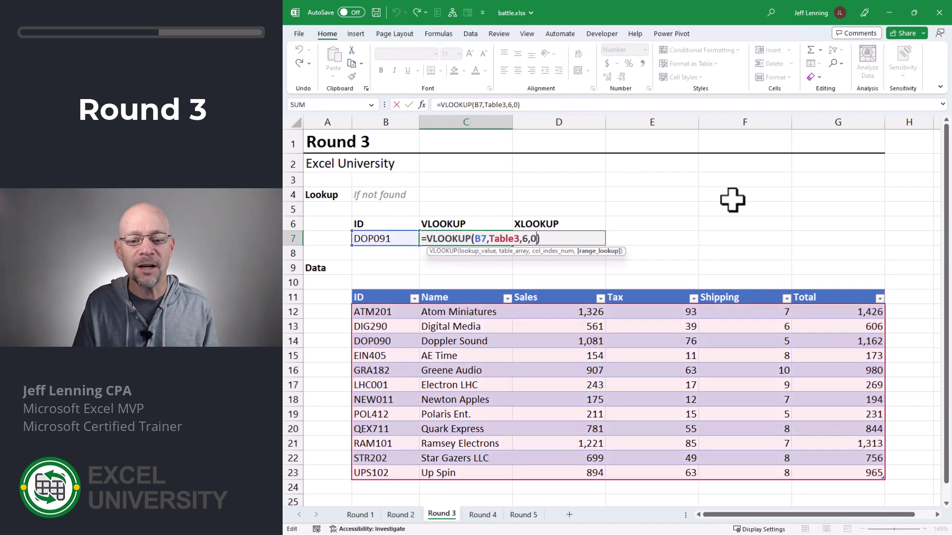
pyautogui.write(',')
pyautogui.press('BackSpace')
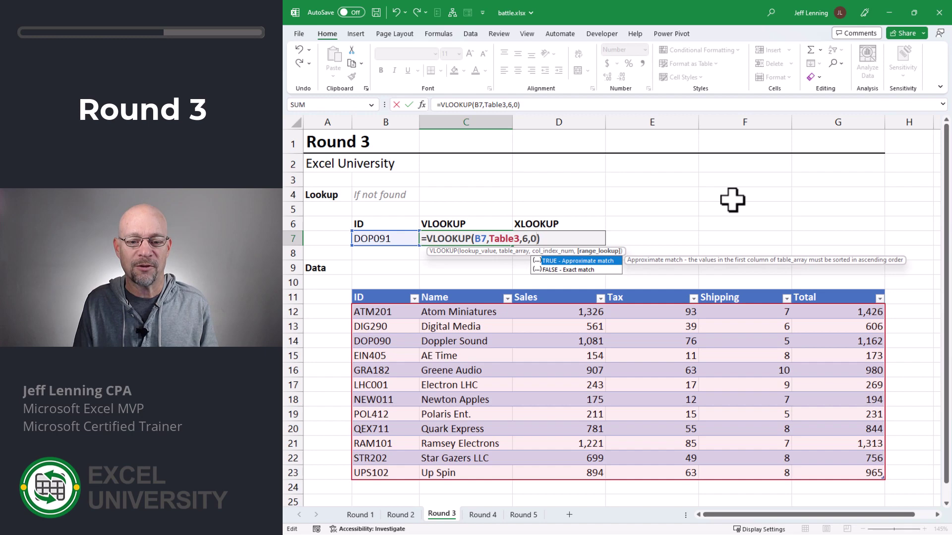
pyautogui.press('Return')
# Step: Wrap C7's VLOOKUP in IFERROR with a 0 fallback
pyautogui.press('Up')
pyautogui.press('F2')
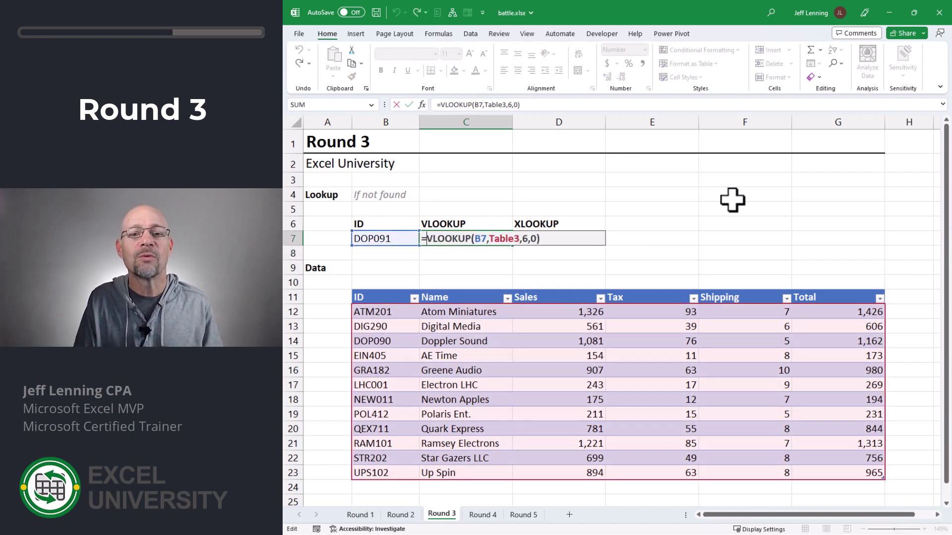
pyautogui.write('iferr')
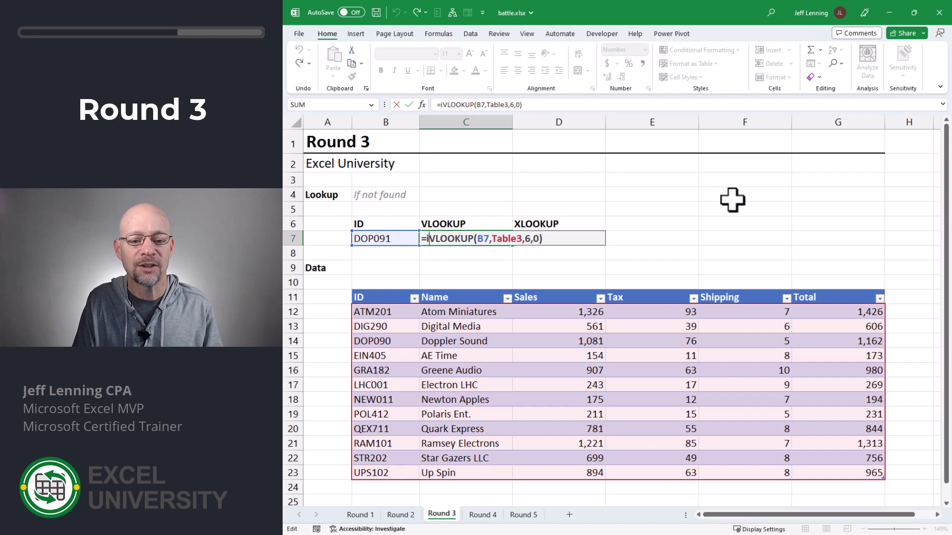
pyautogui.press('Tab')
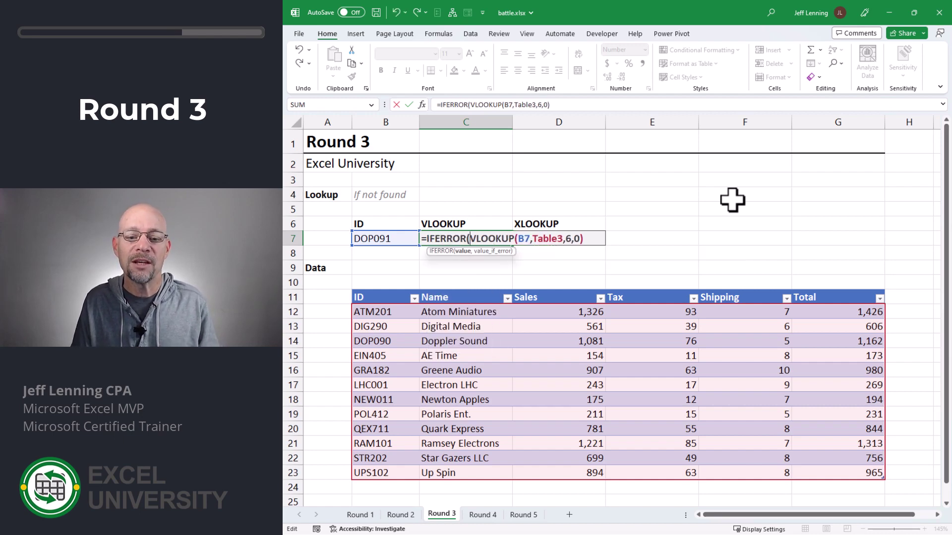
pyautogui.write(',0')
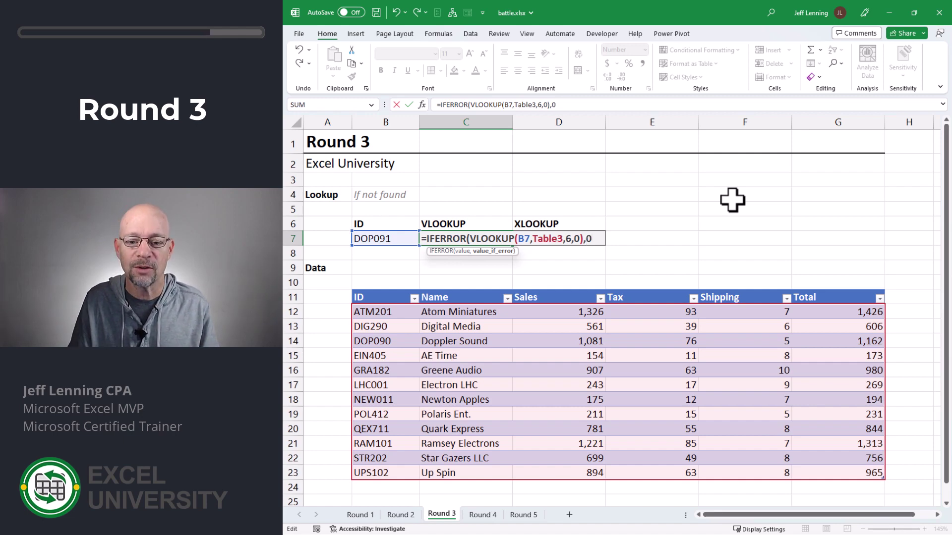
pyautogui.write(')')
pyautogui.press('Return')
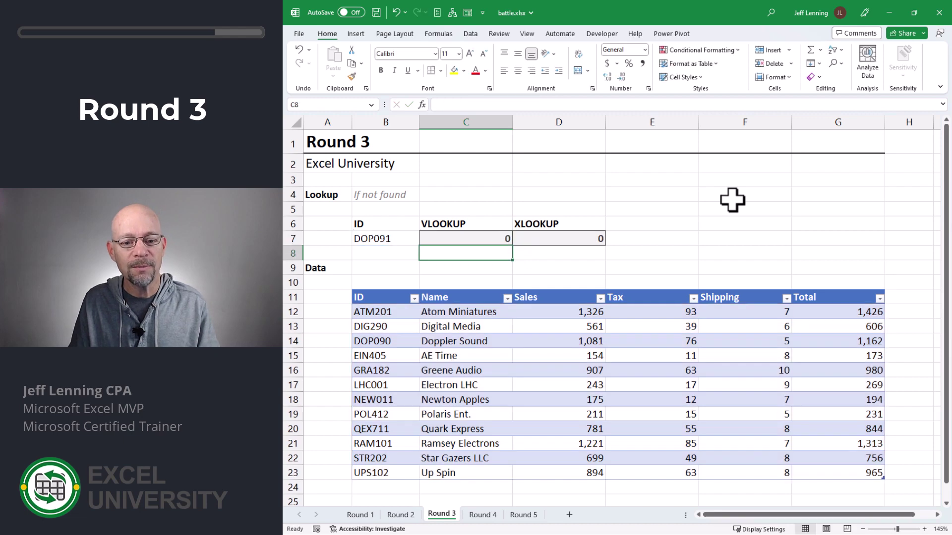
pyautogui.press('Up')
# Step: Change the IFERROR fallback to "Not found", then to "-"
pyautogui.press('F2')
pyautogui.press('Left')
pyautogui.press('BackSpace')
pyautogui.write('"')
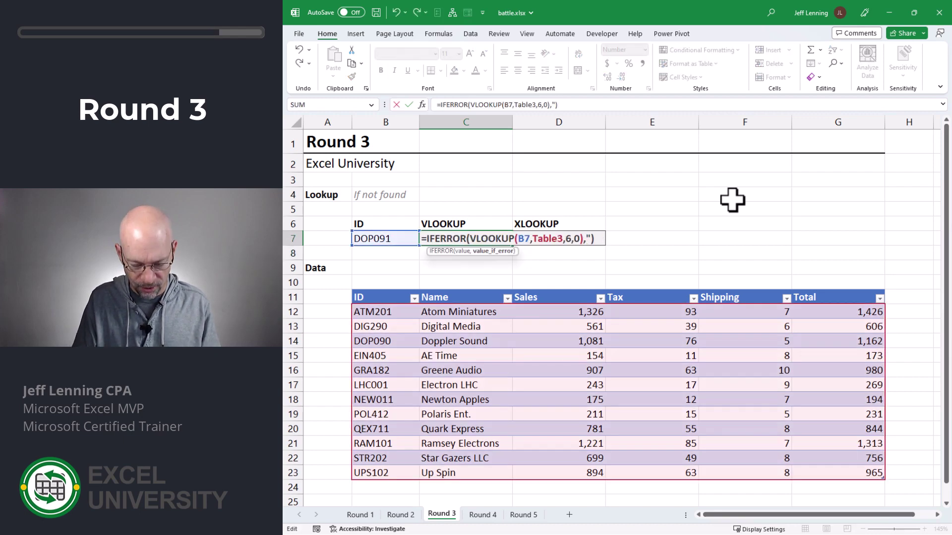
pyautogui.write('Not found"')
pyautogui.hotkey('ctrl', 'Return')
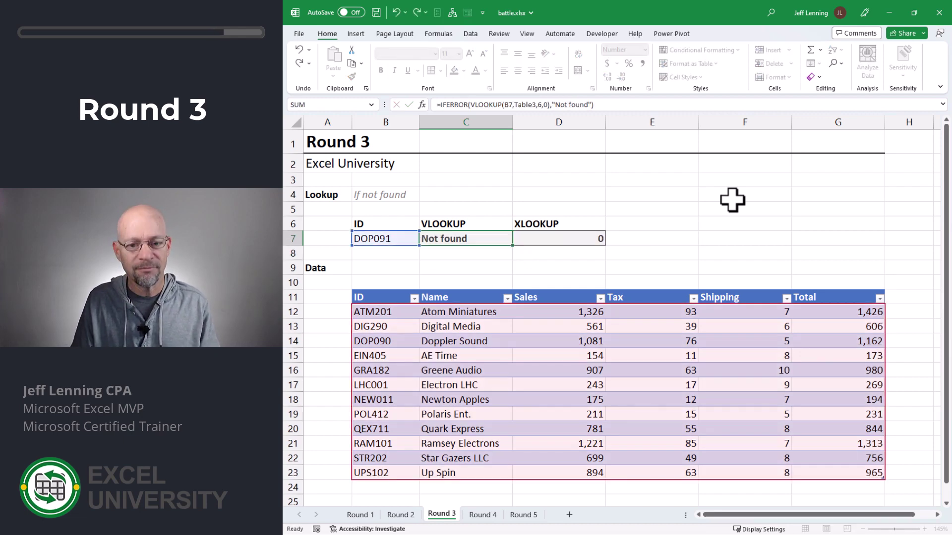
pyautogui.press('F2')
pyautogui.press('Left')
pyautogui.press('Left')
pyautogui.press('BackSpace')
pyautogui.press('BackSpace')
pyautogui.press('BackSpace')
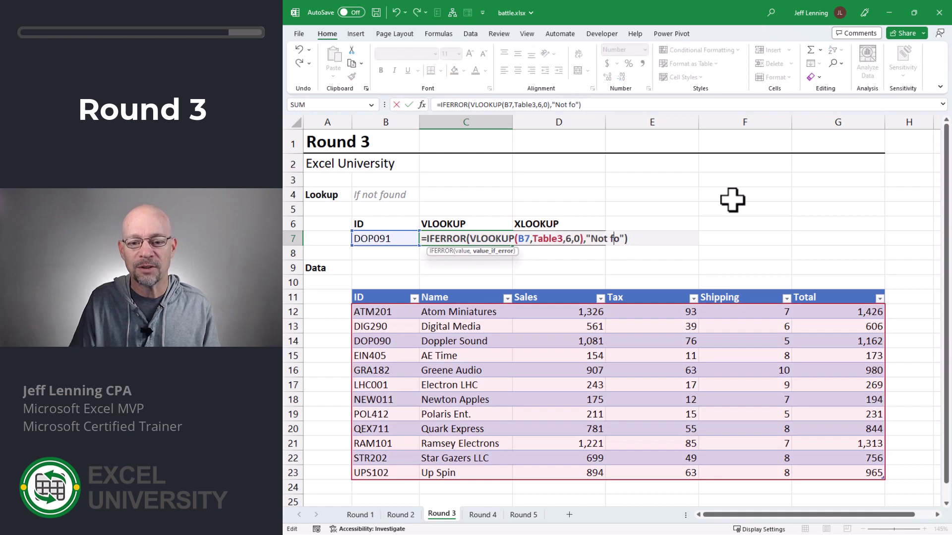
pyautogui.hotkey('ctrl', 'Return')
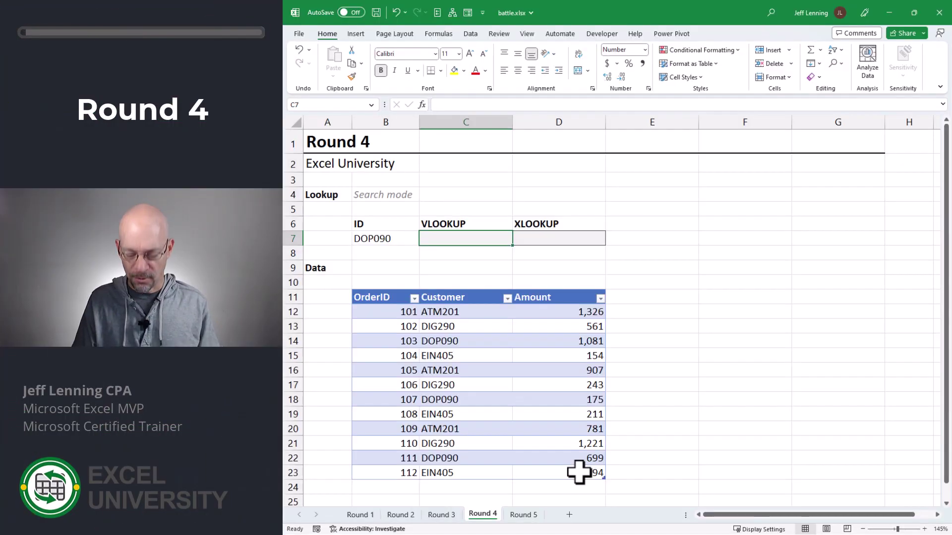
# Step: Begin a VLOOKUP in Round 4's C7 with B7 as the lookup value
pyautogui.write('=VL')
pyautogui.press('Tab')
pyautogui.write('B7,')
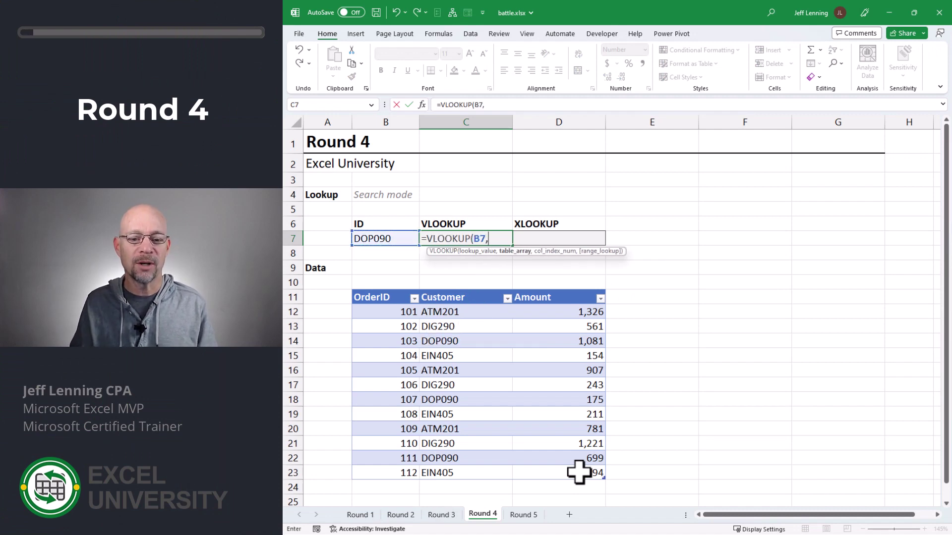
# Step: Complete C7 as =VLOOKUP(B7,Table4[[Customer]:[Amount]],2,0), returning 1,081
pyautogui.moveTo(408, 313); pyautogui.dragTo(592, 474)
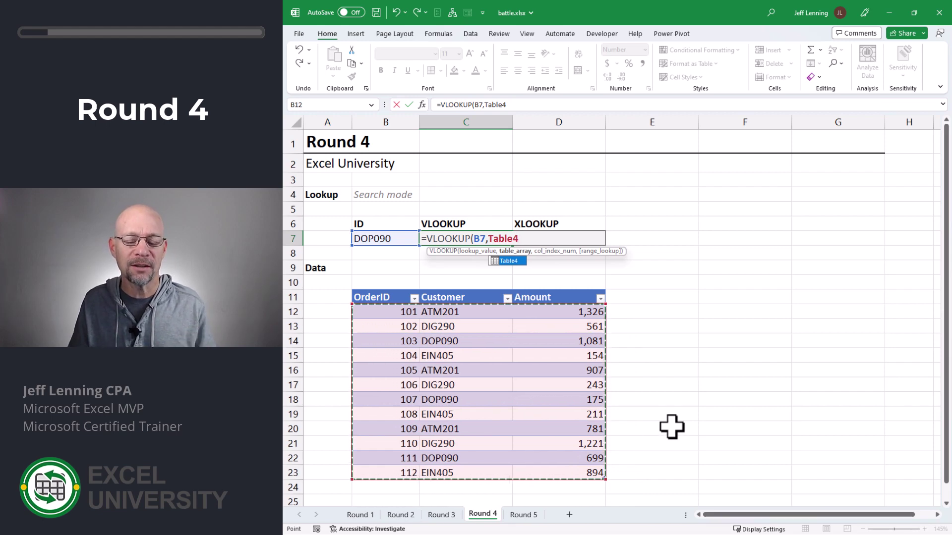
pyautogui.moveTo(464, 312); pyautogui.dragTo(574, 473)
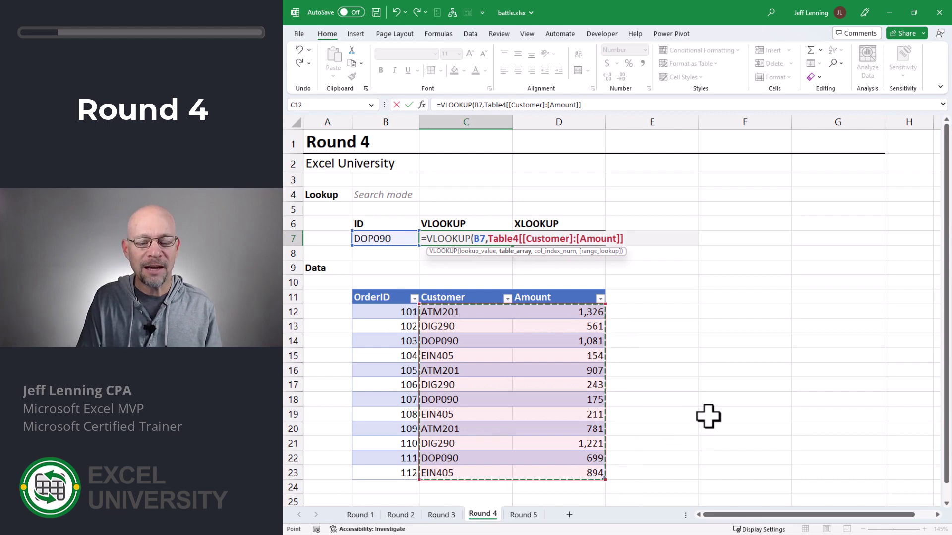
pyautogui.write(',')
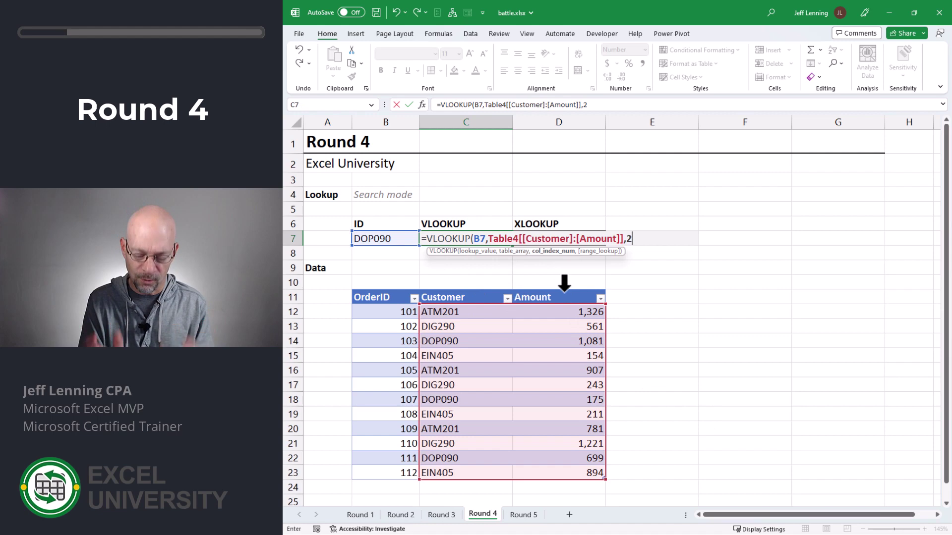
pyautogui.write('2,0')
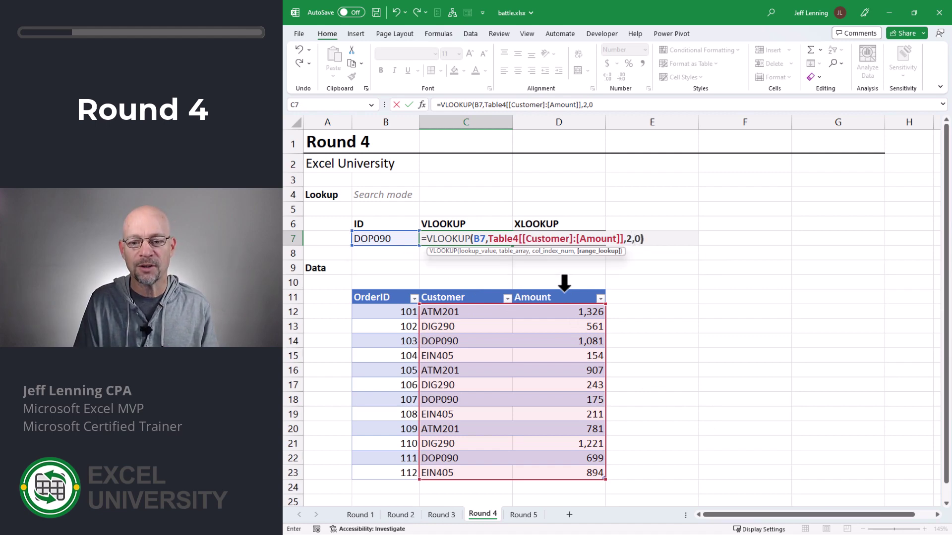
pyautogui.write(')')
pyautogui.press('Return')
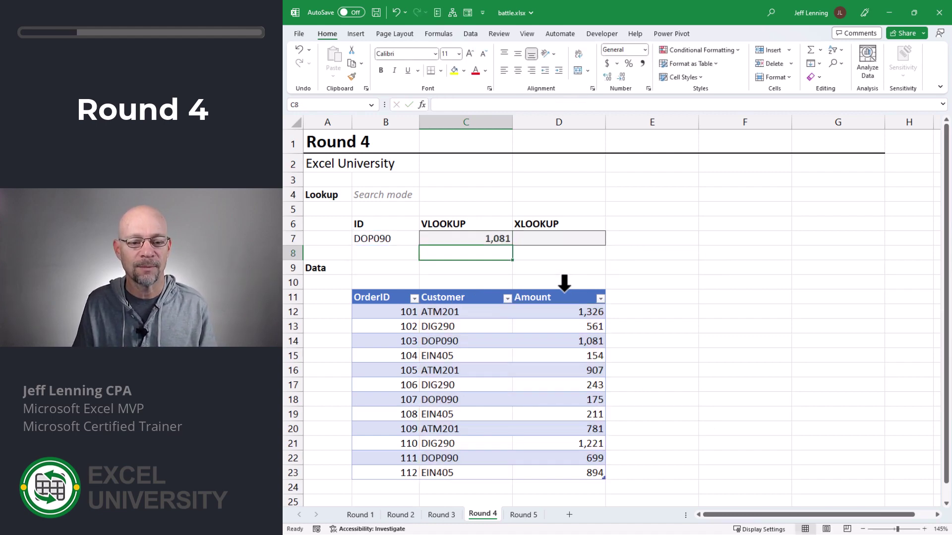
pyautogui.click(479, 237)
# Step: Start an XLOOKUP in D7 using B7 as lookup value, Table4[Customer] as lookup array and Amount as return
pyautogui.moveTo(442, 341); pyautogui.dragTo(578, 340)
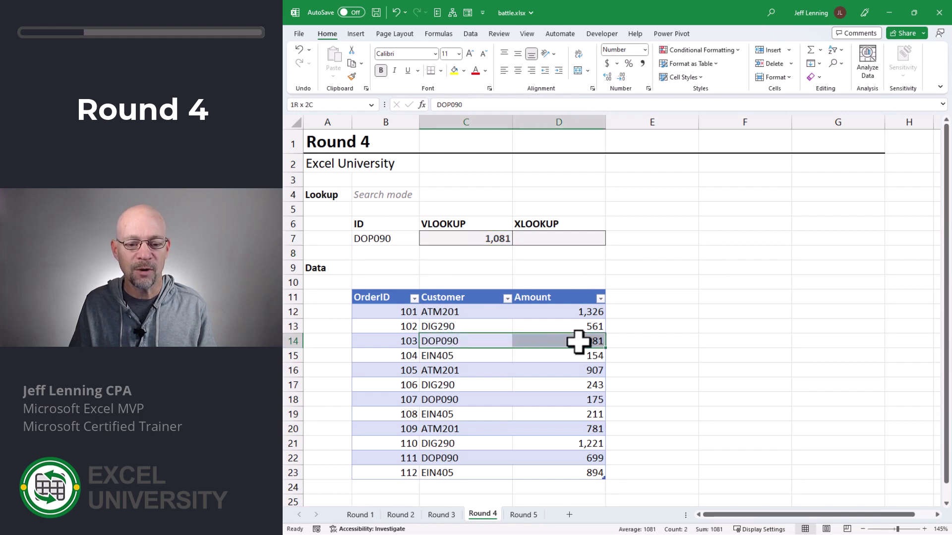
pyautogui.click(554, 237)
pyautogui.write('=XLOOKUP(')
pyautogui.press('Left')
pyautogui.press('Left')
pyautogui.write(',')
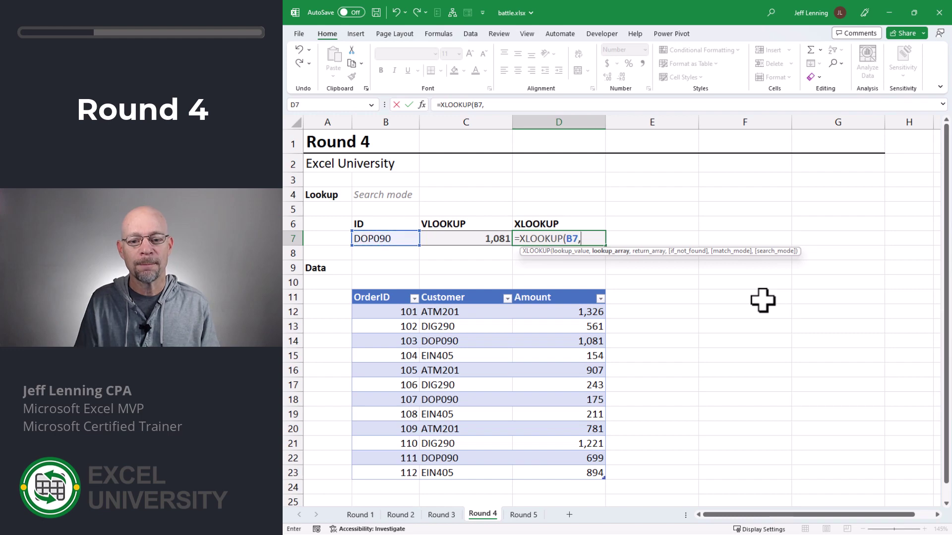
pyautogui.click(474, 292)
pyautogui.write(',')
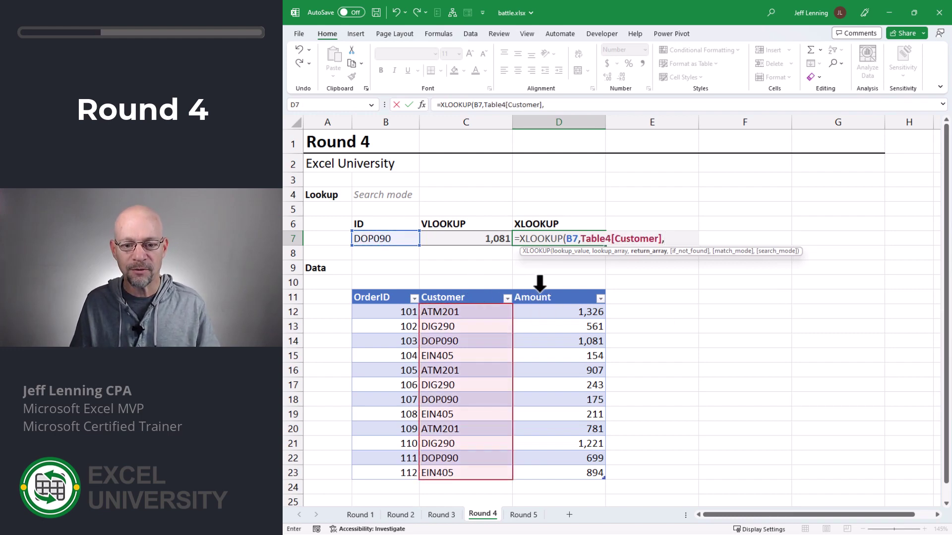
pyautogui.click(539, 290)
# Step: Close the XLOOKUP so D7 returns DOP090's Amount of 1,081, matching its table row
pyautogui.write(')')
pyautogui.press('Return')
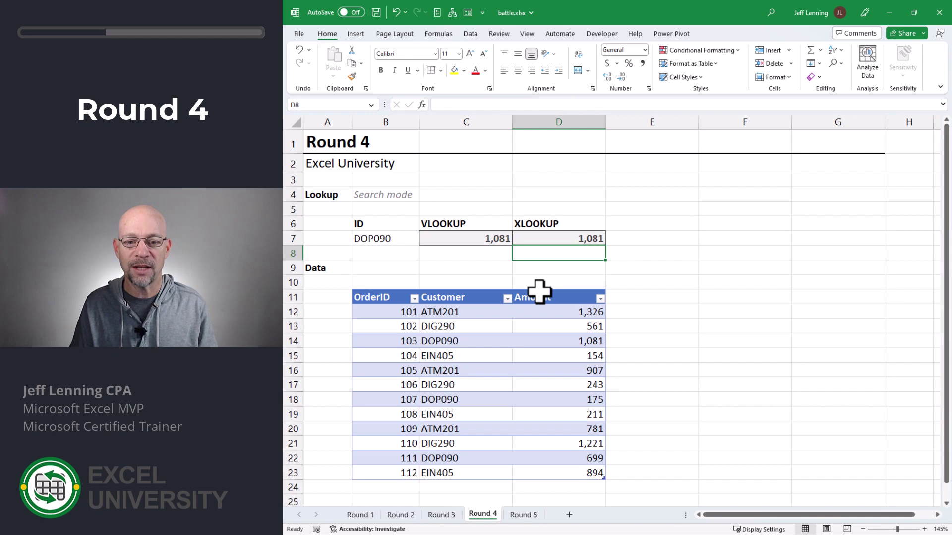
pyautogui.click(553, 236)
pyautogui.click(449, 341)
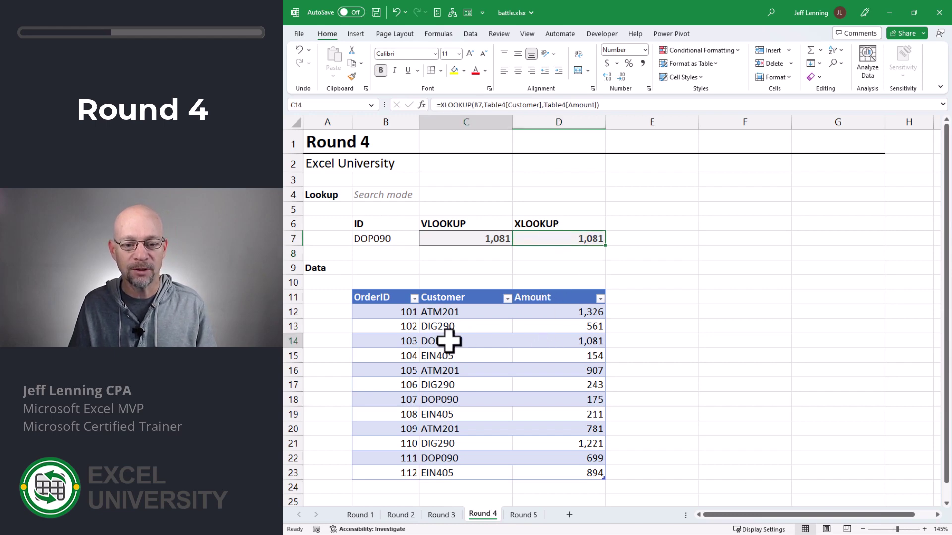
pyautogui.moveTo(449, 341); pyautogui.dragTo(555, 341)
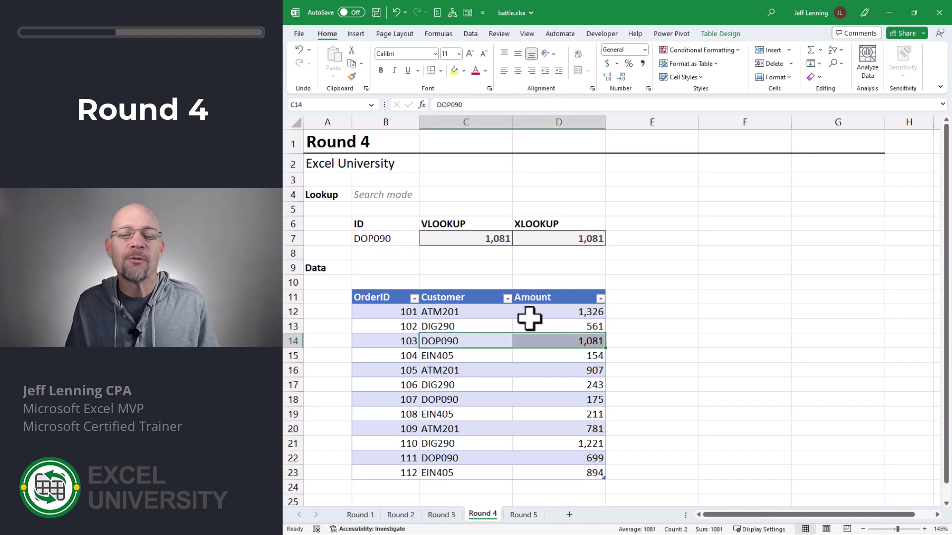
# Step: Highlight the three repeated DOP090 entries in rows 14, 18 and 22, then reopen C7's VLOOKUP
pyautogui.click(465, 341)
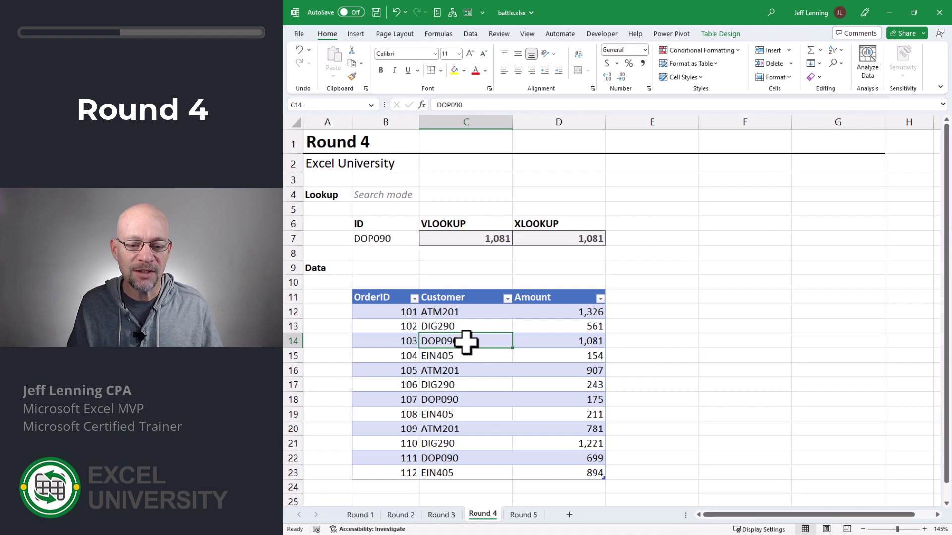
pyautogui.keyDown('ctrl'); pyautogui.click(469, 400); pyautogui.keyUp('ctrl')
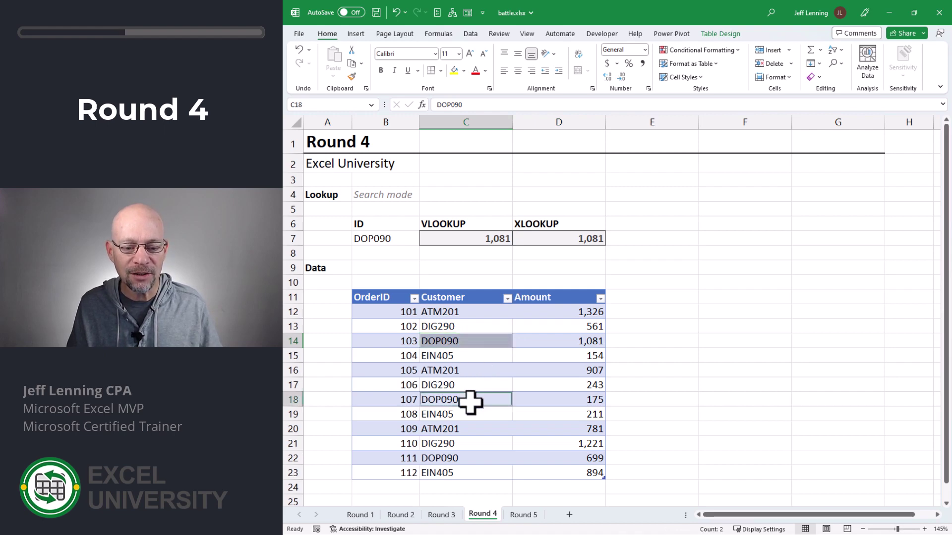
pyautogui.keyDown('ctrl'); pyautogui.click(467, 457); pyautogui.keyUp('ctrl')
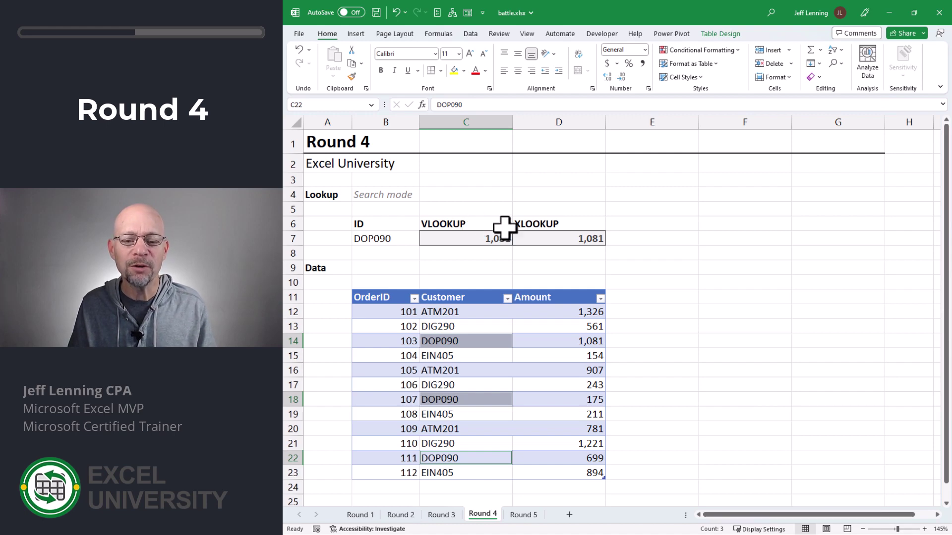
pyautogui.click(446, 310)
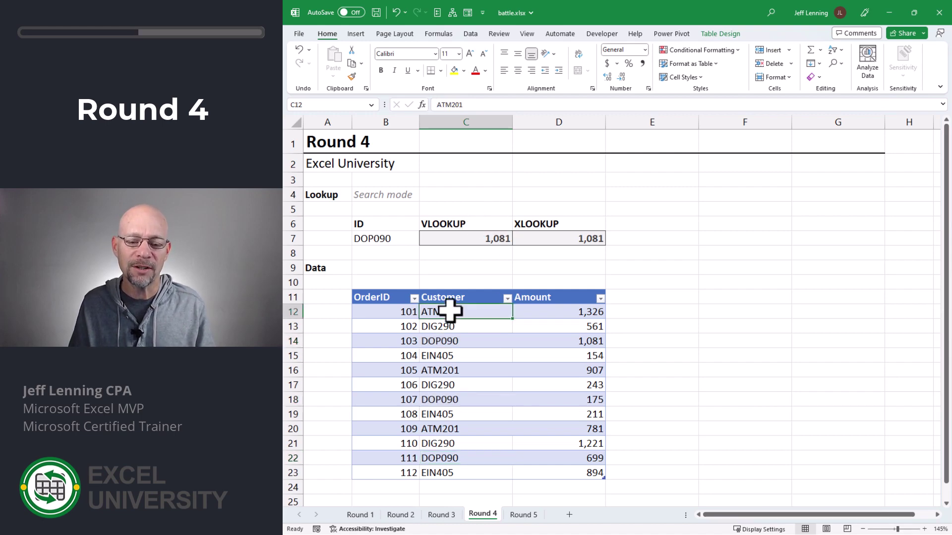
pyautogui.click(452, 340)
pyautogui.moveTo(454, 340); pyautogui.dragTo(595, 340)
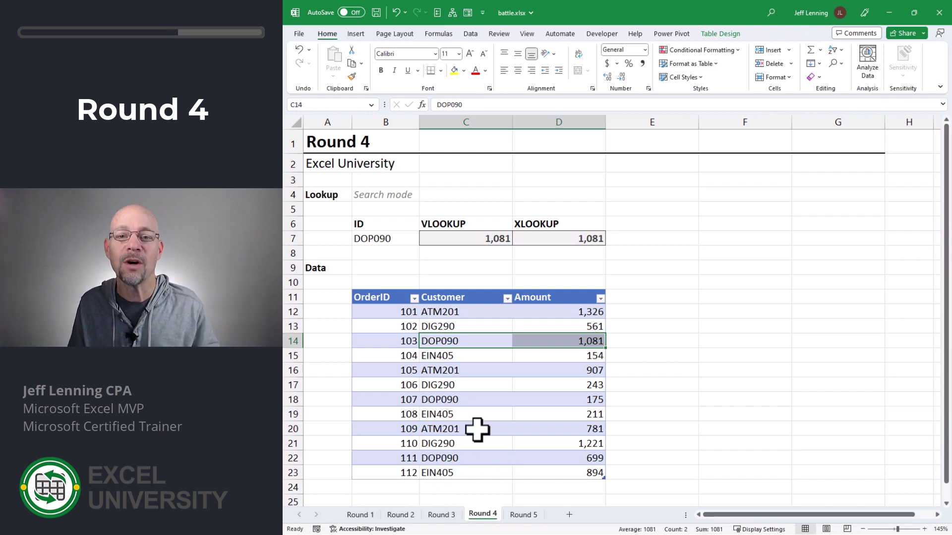
pyautogui.doubleClick(488, 238)
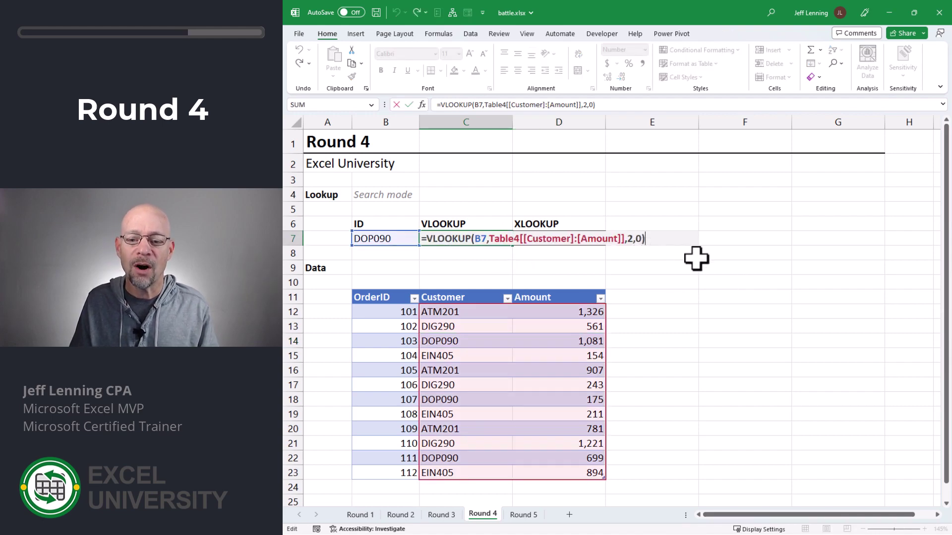
# Step: Add search_mode -1 (last-to-first) to D7's XLOOKUP so DOP090 returns 699
pyautogui.press('Escape')
pyautogui.press('Right')
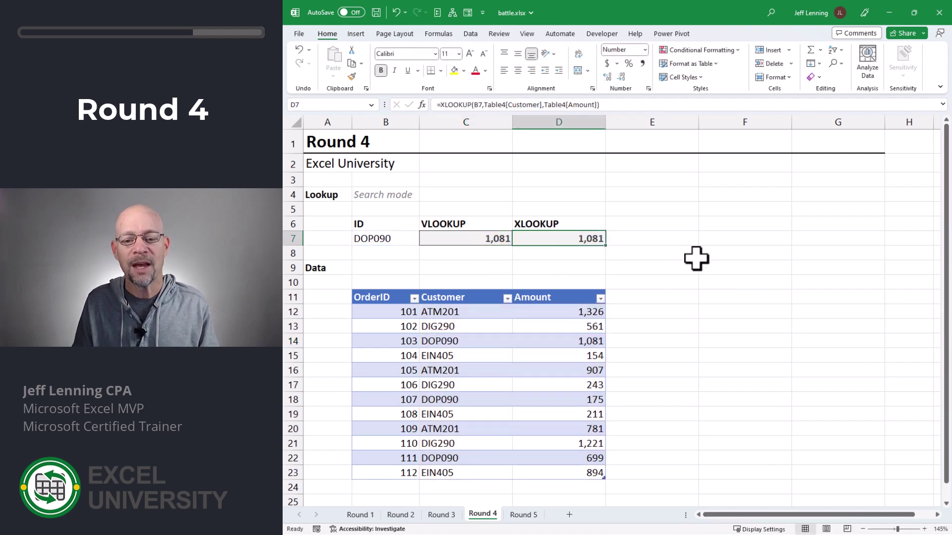
pyautogui.press('F2')
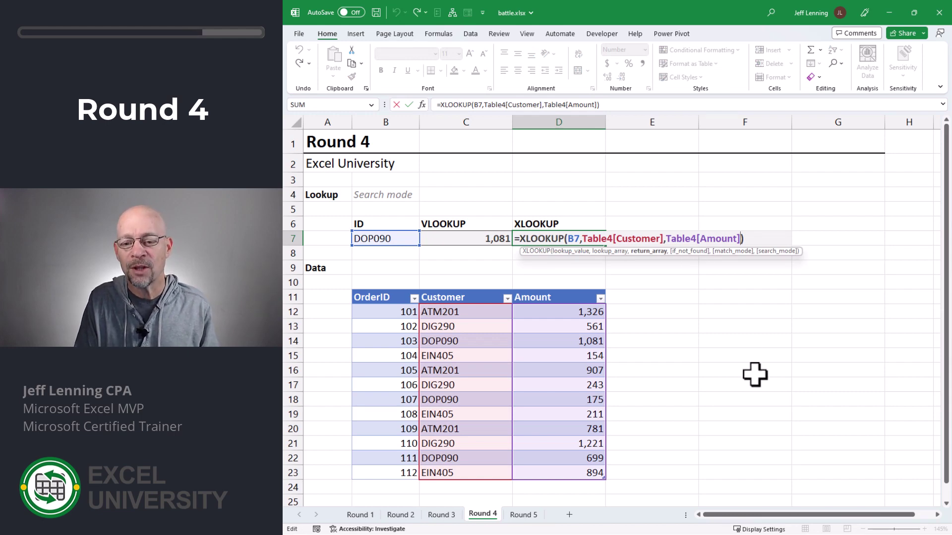
pyautogui.write(',')
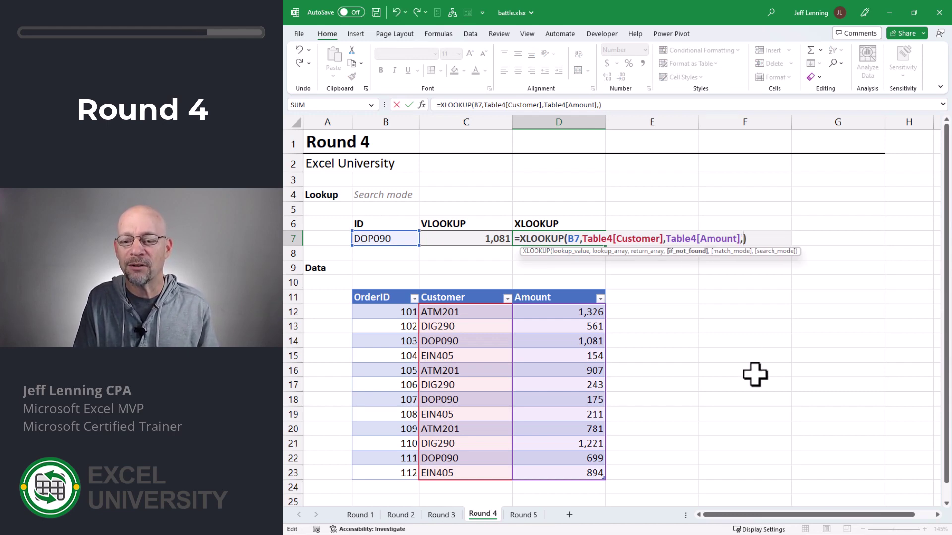
pyautogui.write(',')
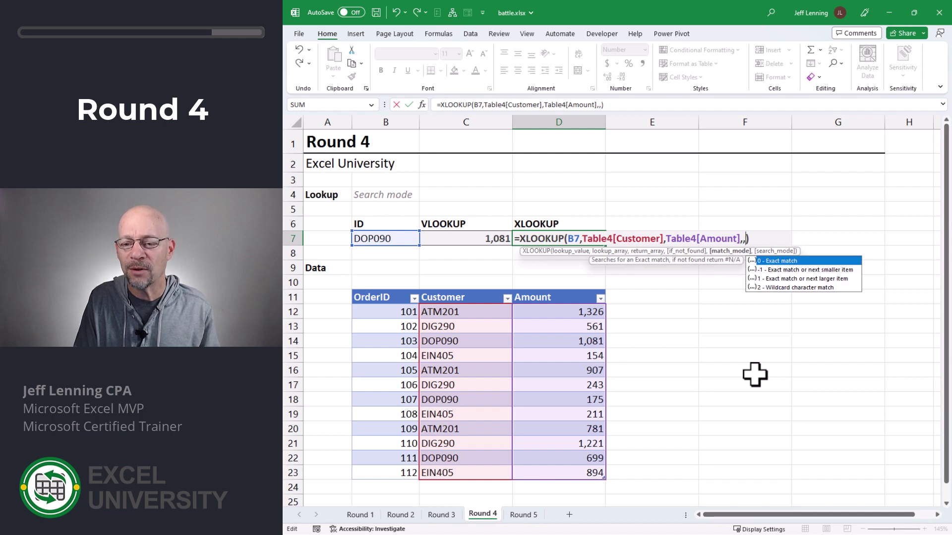
pyautogui.write(',')
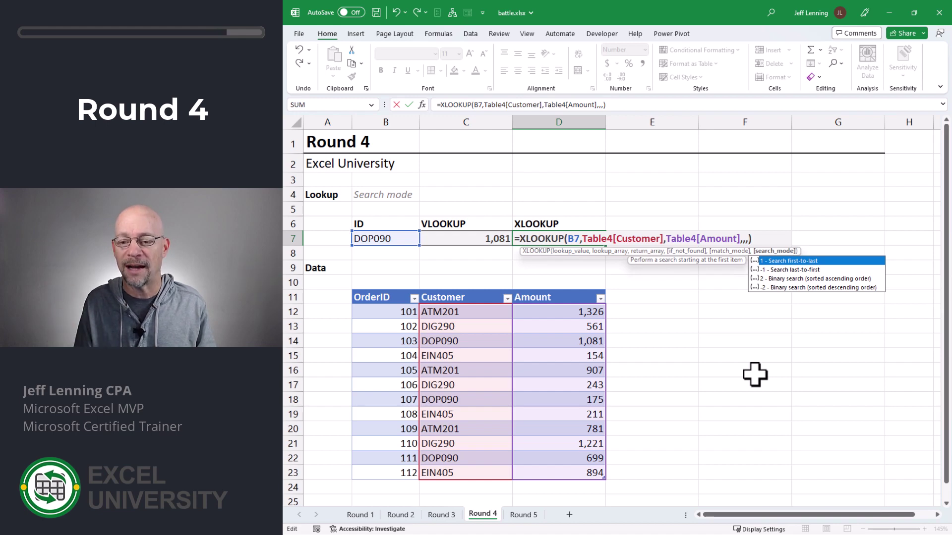
pyautogui.press('Down')
pyautogui.press('Tab')
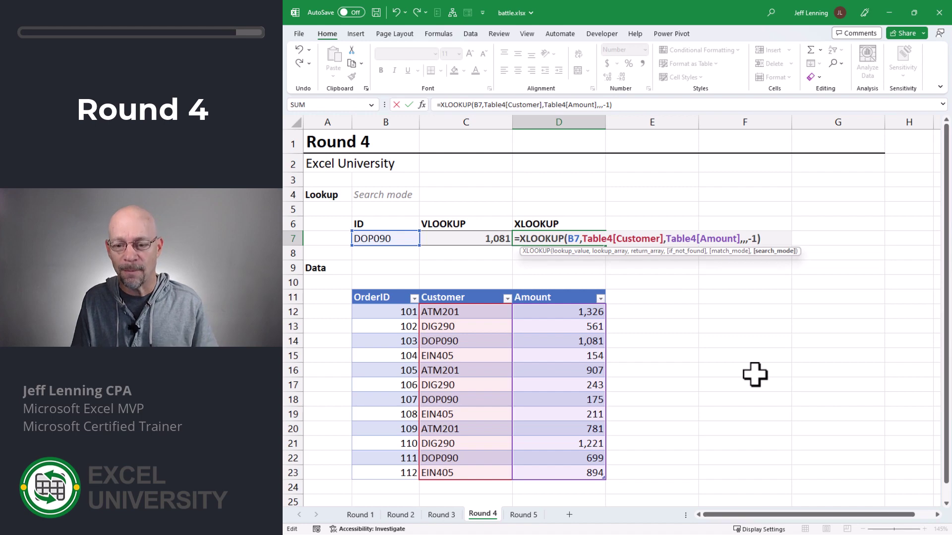
pyautogui.press('Return')
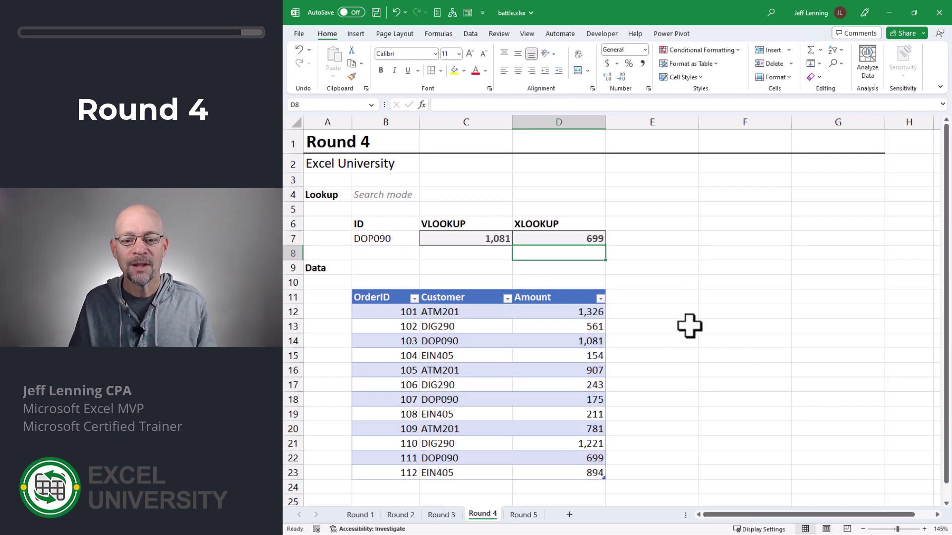
# Step: Compare the result with the last DOP090 order's 699 in row 22, then review Round 5's first row
pyautogui.click(553, 240)
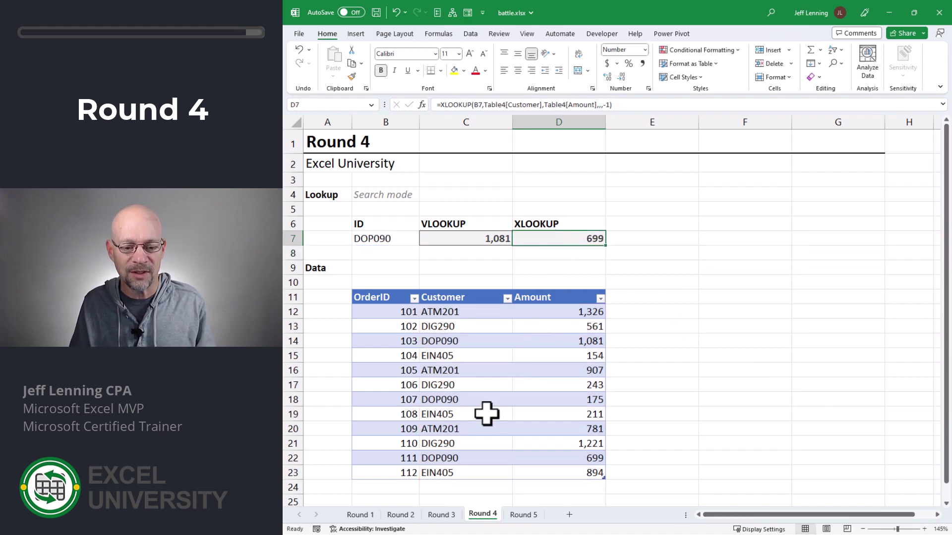
pyautogui.moveTo(443, 456); pyautogui.dragTo(563, 453)
pyautogui.click(569, 453)
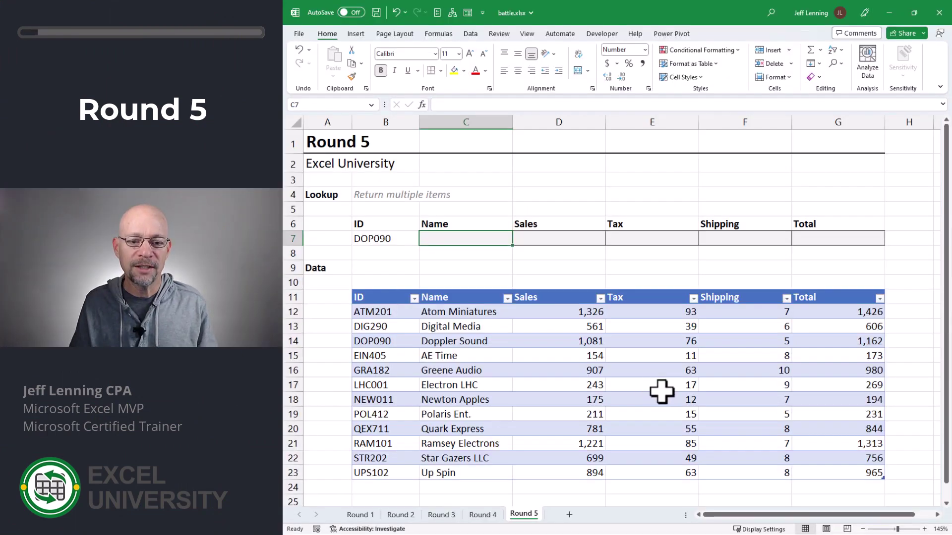
pyautogui.click(484, 312)
# Step: Review the first data row's Sales, Tax, Shipping and Total SUM values and the lookup ID DOP090
pyautogui.click(576, 309)
pyautogui.click(658, 310)
pyautogui.click(738, 309)
pyautogui.click(808, 308)
pyautogui.click(390, 239)
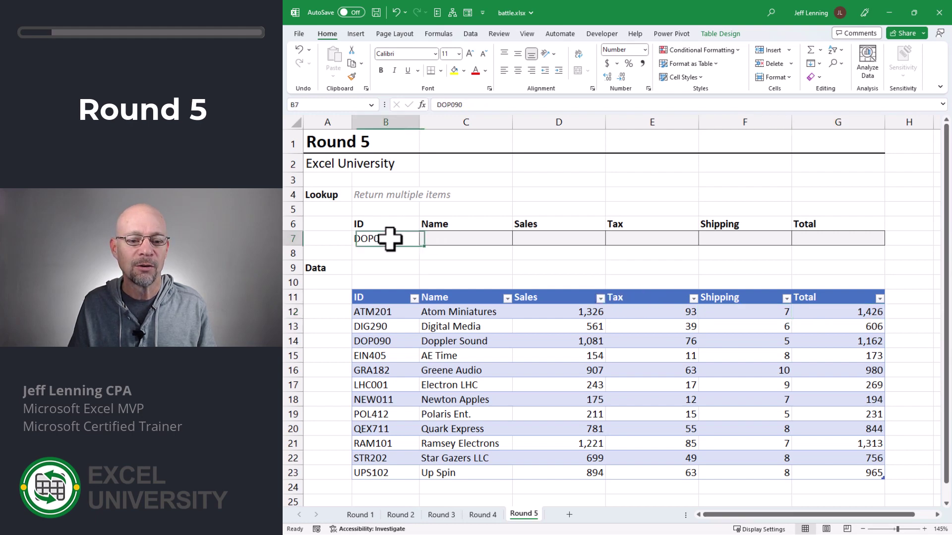
# Step: Enter =VLOOKUP(B7,Table5,2,0) in C7 to return the Name Doppler Sound
pyautogui.click(427, 241)
pyautogui.write('=VLOOKUP(')
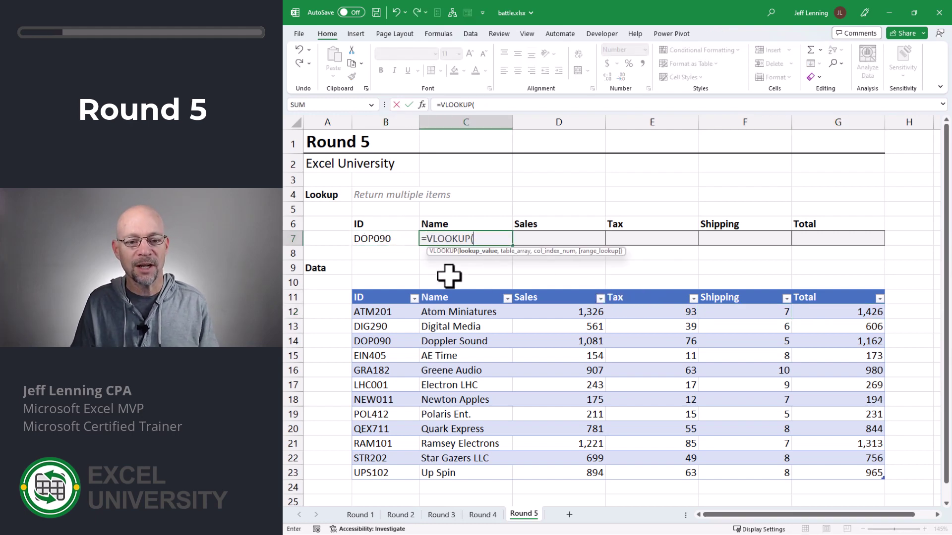
pyautogui.press('Left')
pyautogui.write(',')
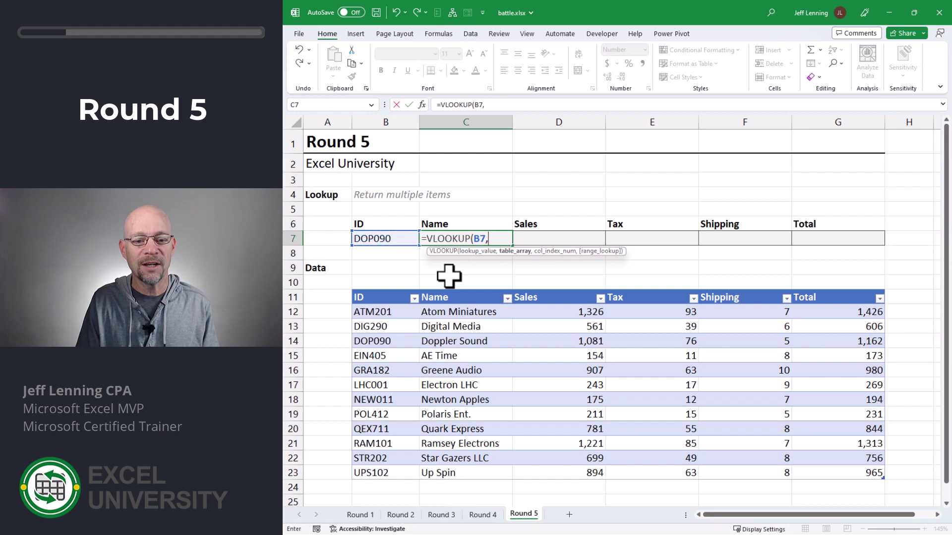
pyautogui.click(350, 295)
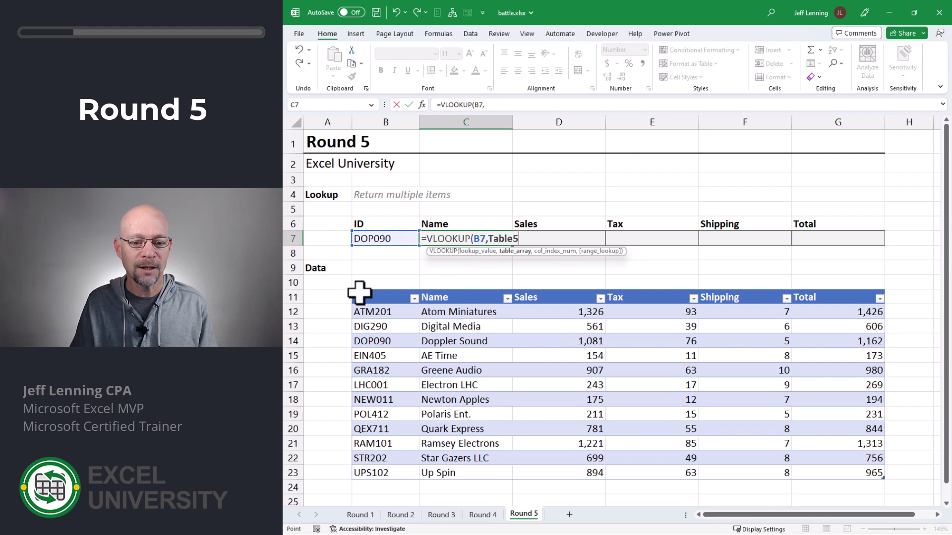
pyautogui.write(',')
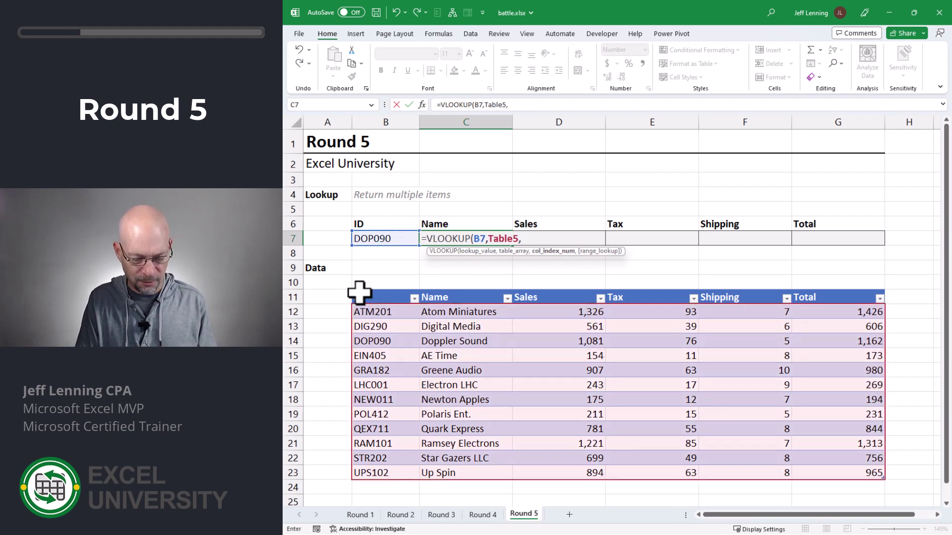
pyautogui.write('2,0)')
pyautogui.press('Tab')
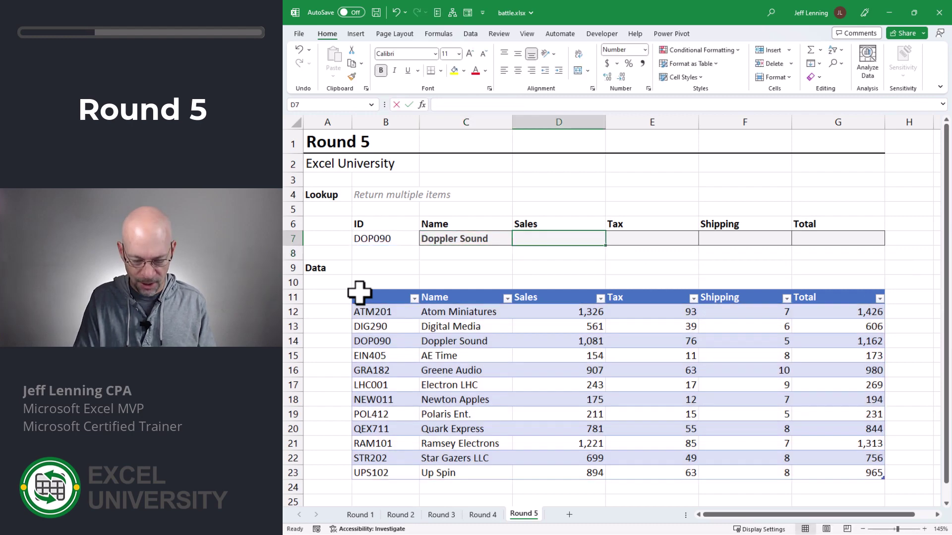
# Step: Enter =VLOOKUP(B7,Table5,3,0) in D7 to return Sales of 1,081
pyautogui.write('=VLOOKUP(')
pyautogui.press('Left')
pyautogui.press('Left')
pyautogui.write(',')
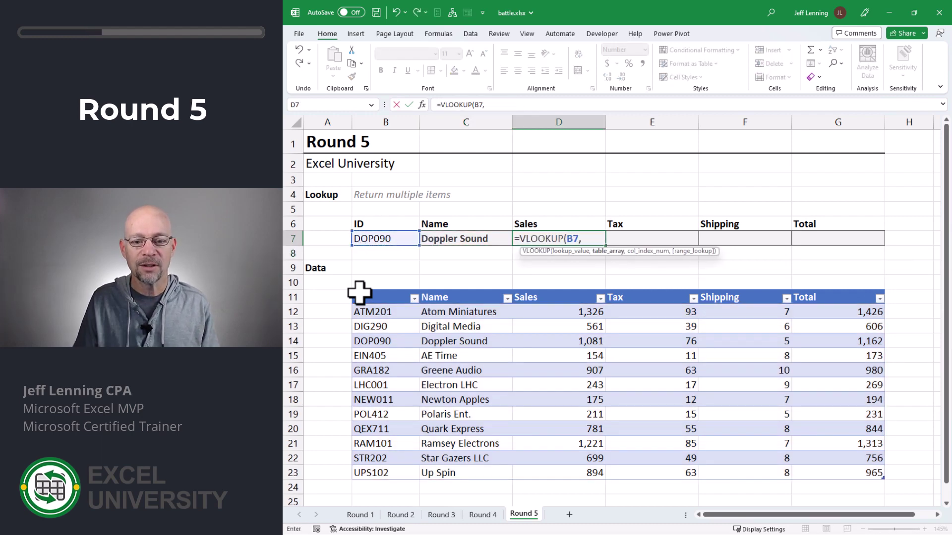
pyautogui.click(351, 294)
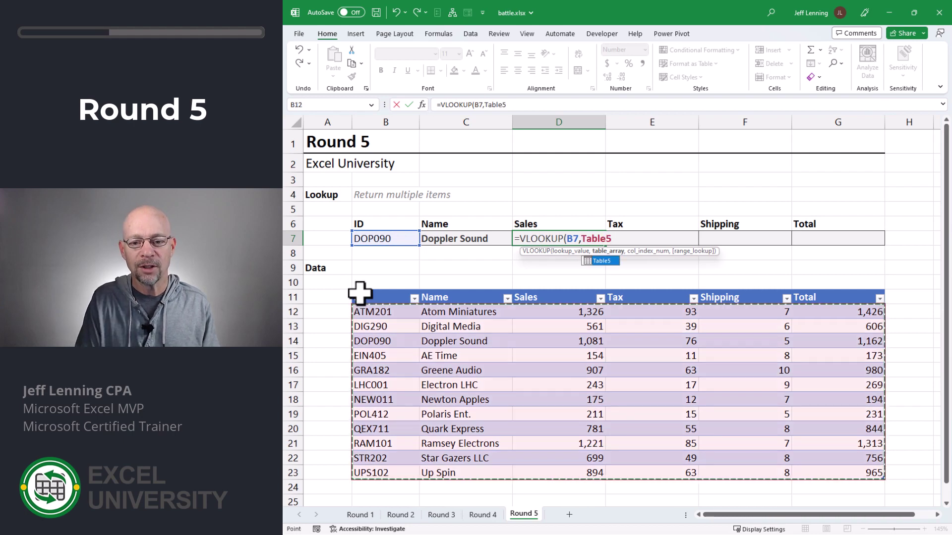
pyautogui.write(',3')
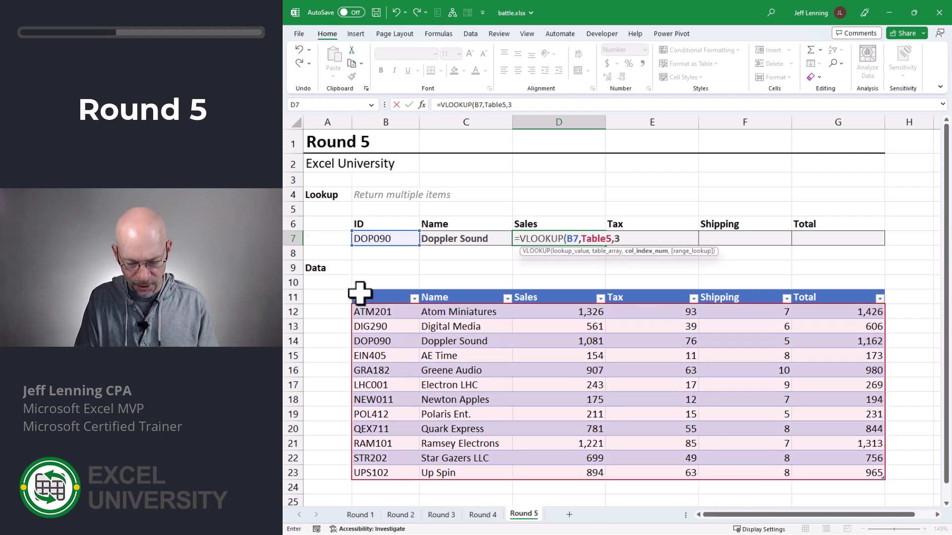
pyautogui.write(',0)')
pyautogui.hotkey('ctrl', 'Return')
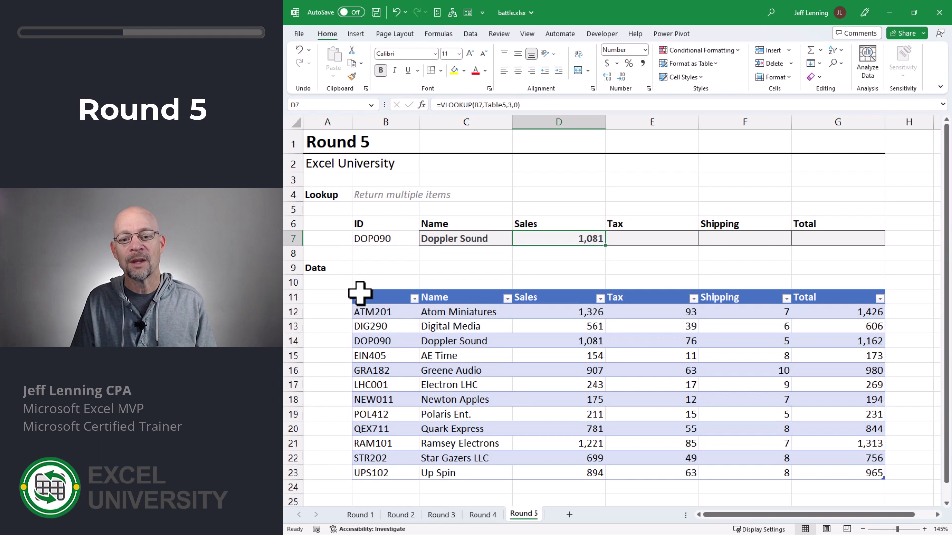
pyautogui.press('Right')
# Step: Add VLOOKUPs with column numbers 4 and 5 returning Tax 76 and Shipping 5
pyautogui.write('=VLOOKUP(B7,')
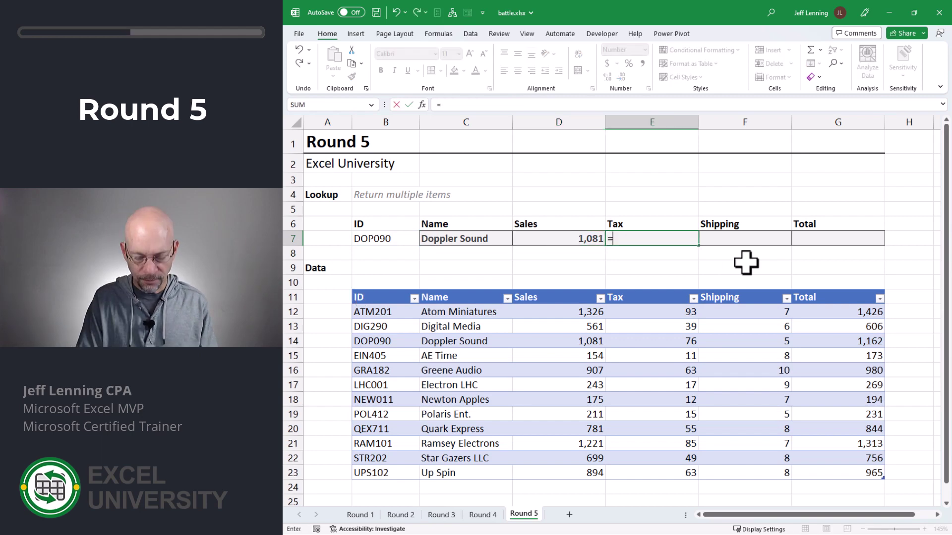
pyautogui.click(357, 293)
pyautogui.write(',4,0)')
pyautogui.press('Return')
pyautogui.press('Up')
pyautogui.press('Right')
pyautogui.write('=VLOOKUP(B7,')
pyautogui.click(356, 293)
pyautogui.write(',5,0)')
pyautogui.press('Tab')
# Step: Enter =VLOOKUP(B7,Table5,6,0) in G7 to return the Total of 1,162
pyautogui.write('=VLOOKUP(')
pyautogui.press('Left')
pyautogui.press('Left')
pyautogui.press('Left')
pyautogui.press('Left')
pyautogui.press('Left')
pyautogui.write(',')
pyautogui.click(357, 293)
pyautogui.write(',6,0)')
pyautogui.press('Return')
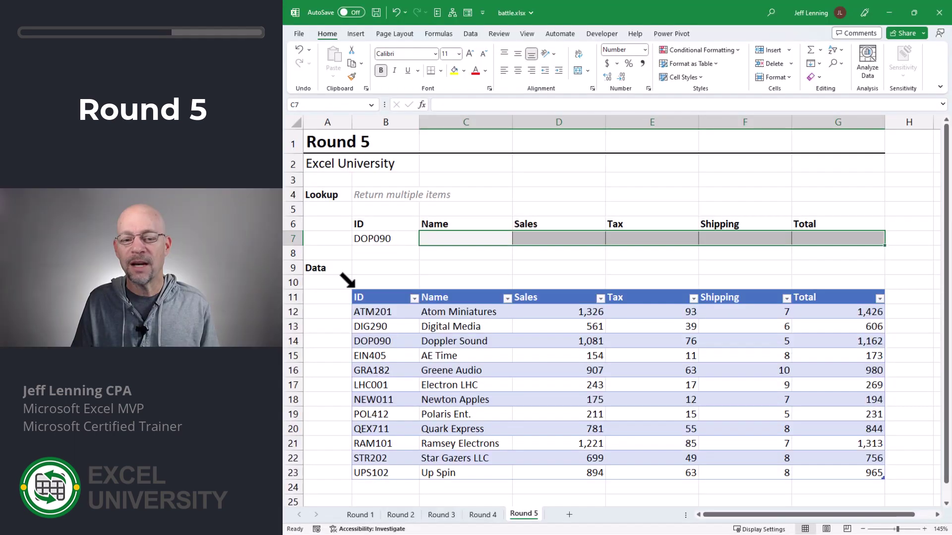
# Step: Enter =XLOOKUP(B7,Table5[ID],Table5[[Name]:[Total]]) in C7, spilling Doppler Sound through 1,162 across row 7
pyautogui.click(466, 239)
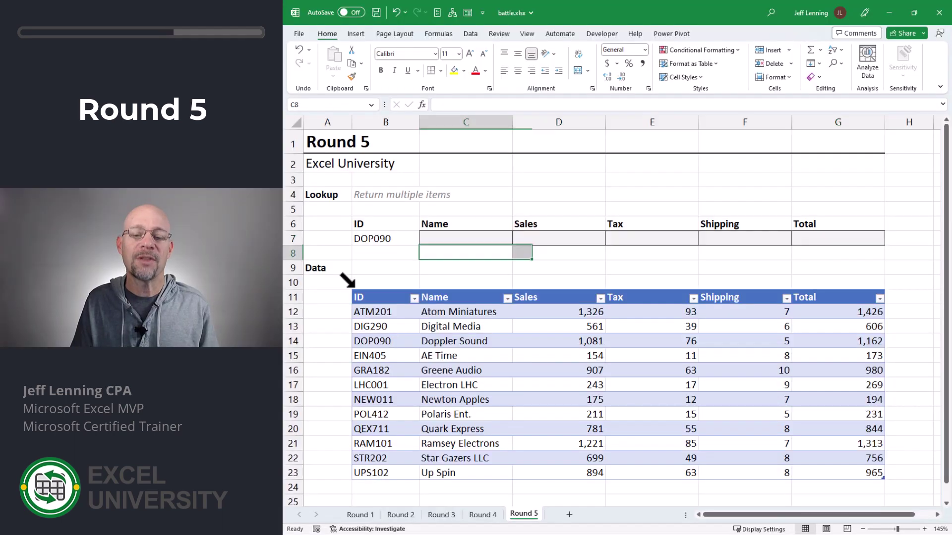
pyautogui.write('=XLO')
pyautogui.press('Tab')
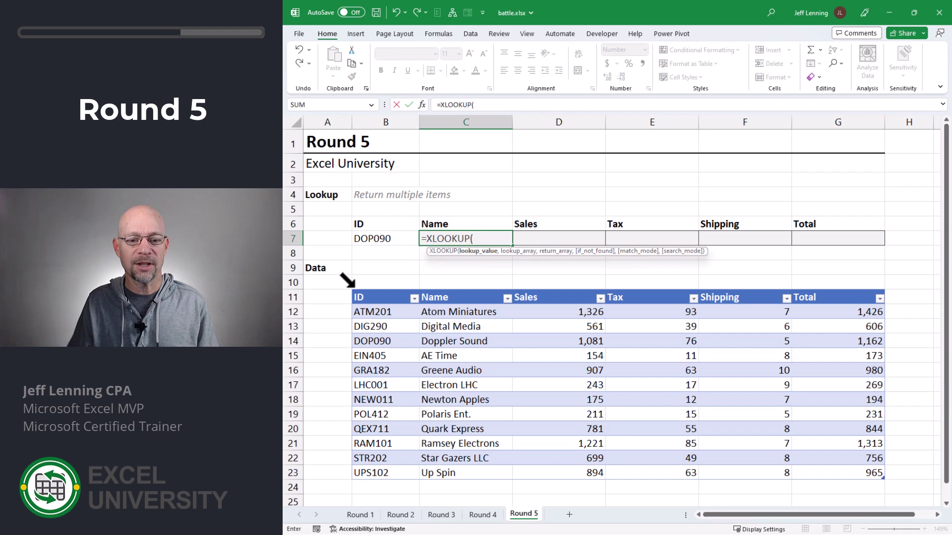
pyautogui.click(385, 238)
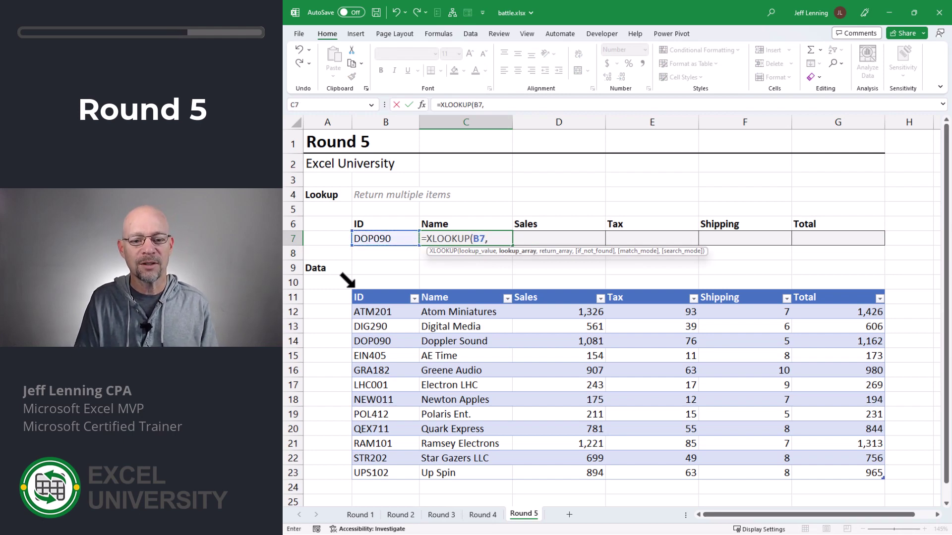
pyautogui.click(372, 291)
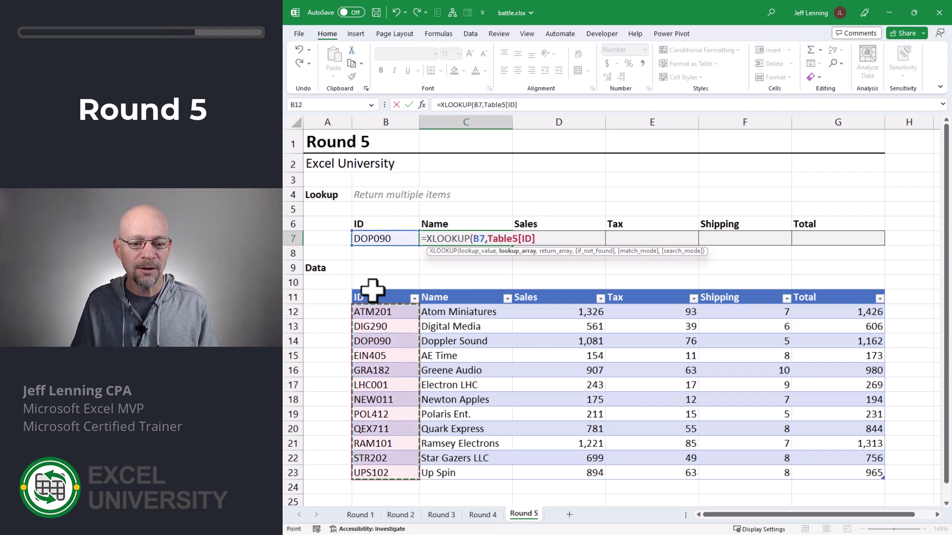
pyautogui.write(',')
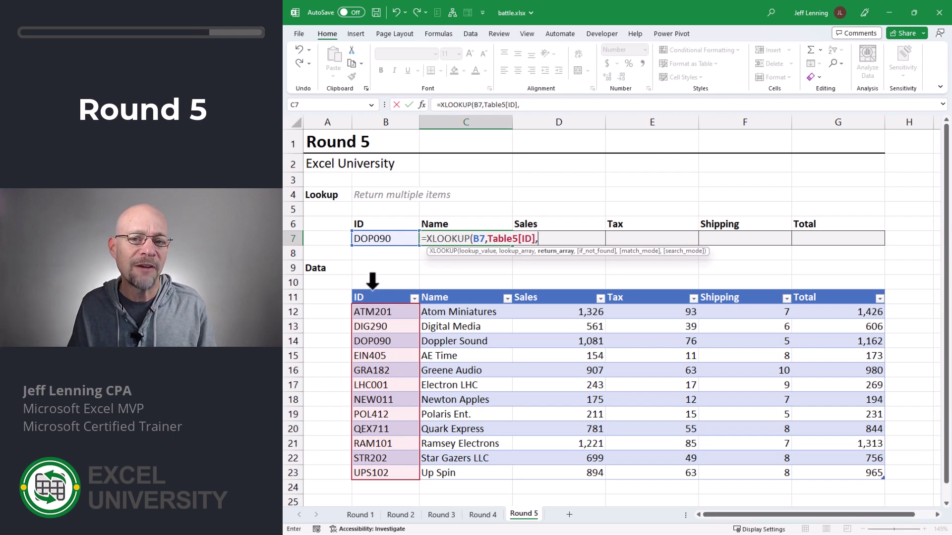
pyautogui.moveTo(431, 283); pyautogui.dragTo(843, 296)
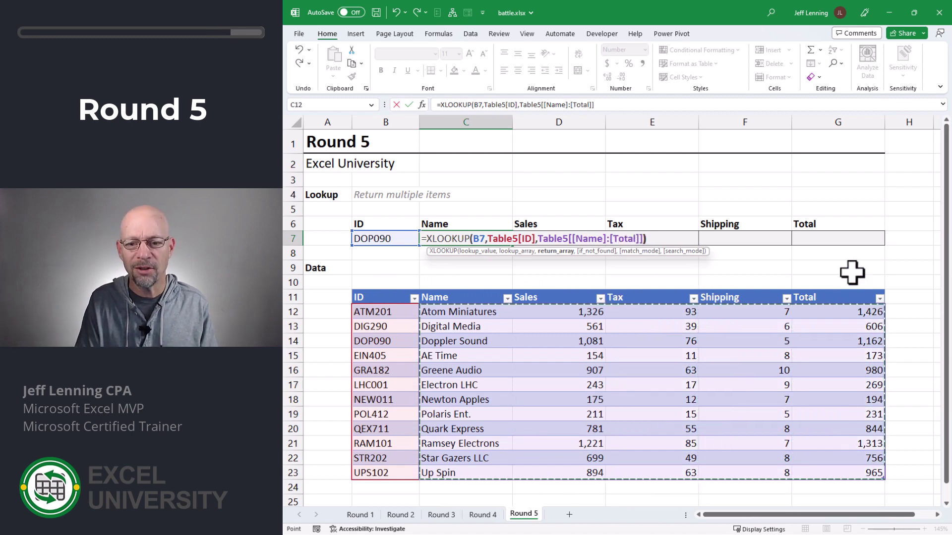
pyautogui.write(')')
pyautogui.press('Return')
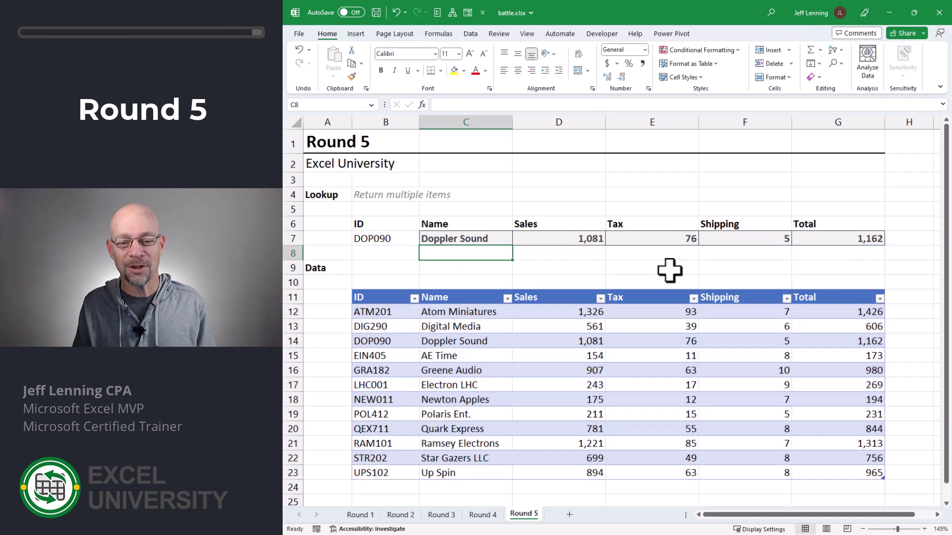
pyautogui.click(391, 239)
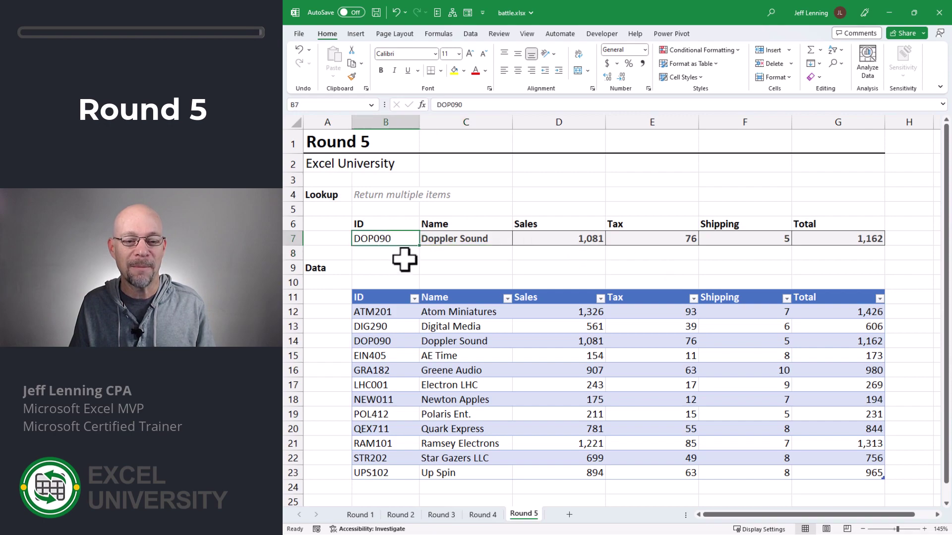